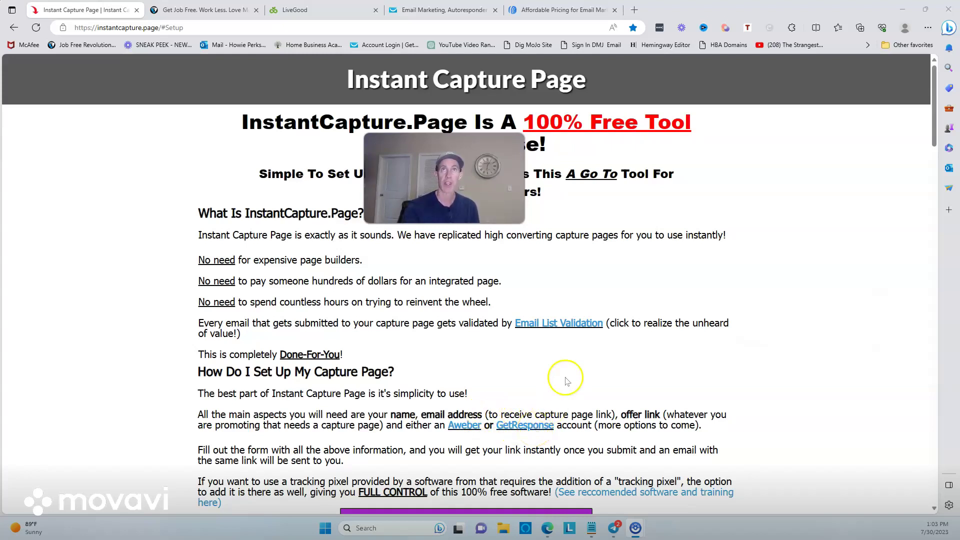
# Step: Review AWeber's pricing plans and the GetResponse account billing form
pyautogui.click(565, 10)
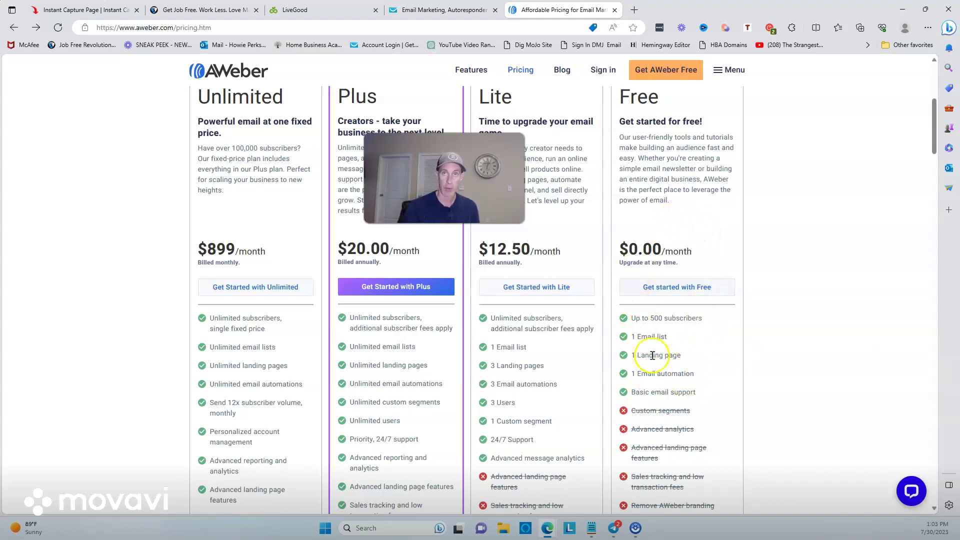
pyautogui.click(450, 10)
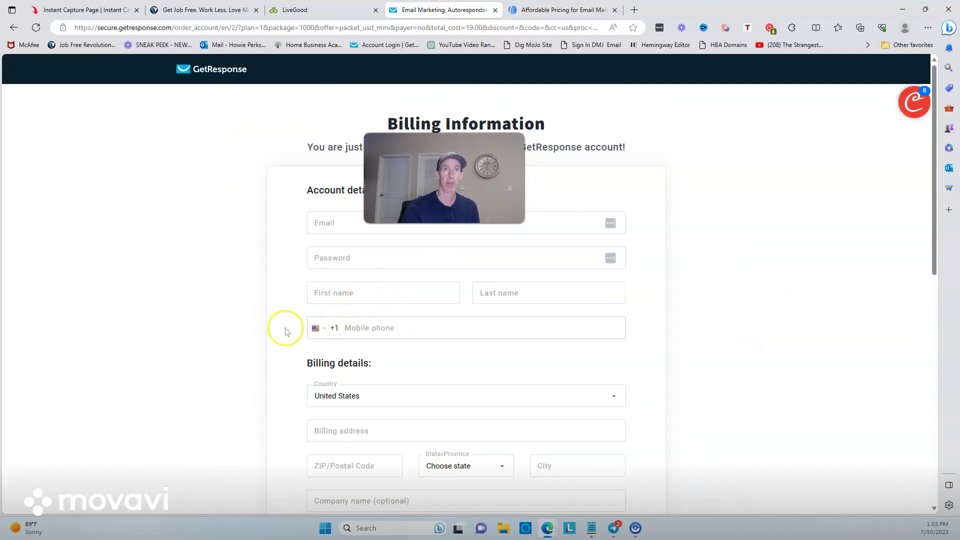
pyautogui.scroll(-1, 656, 284)
pyautogui.scroll(-3, 652, 280)
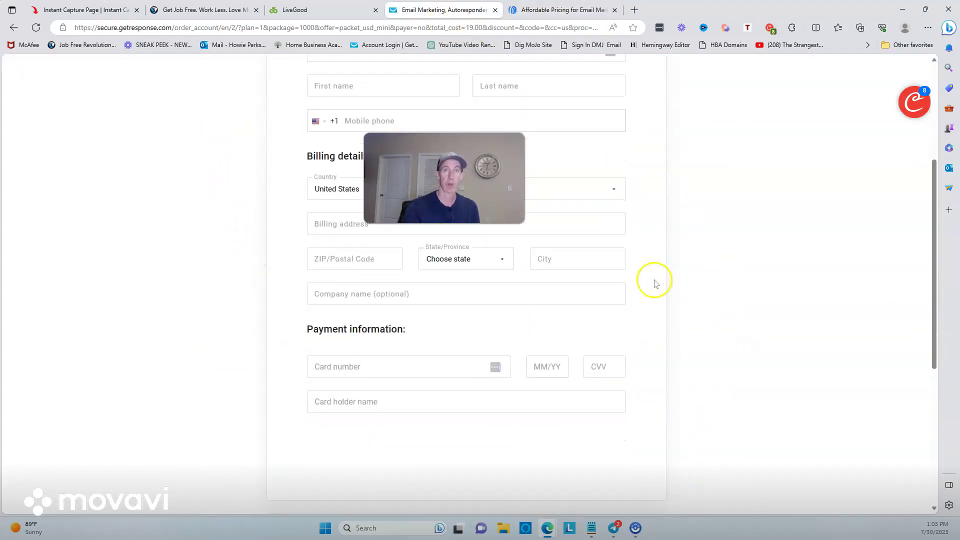
pyautogui.scroll(-5, 617, 450)
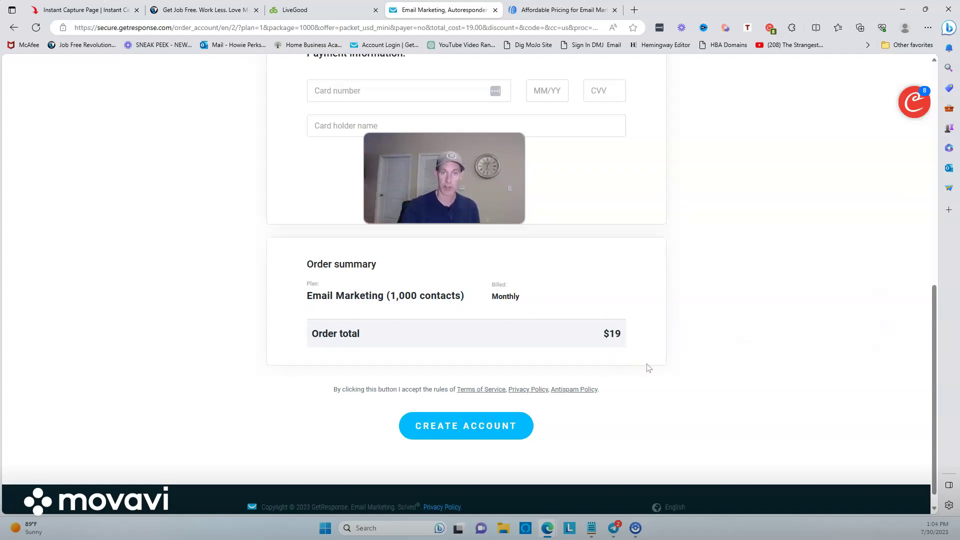
# Step: Back on the setup page, read the instructions, reach the setup videos, and open the submission form
pyautogui.click(89, 11)
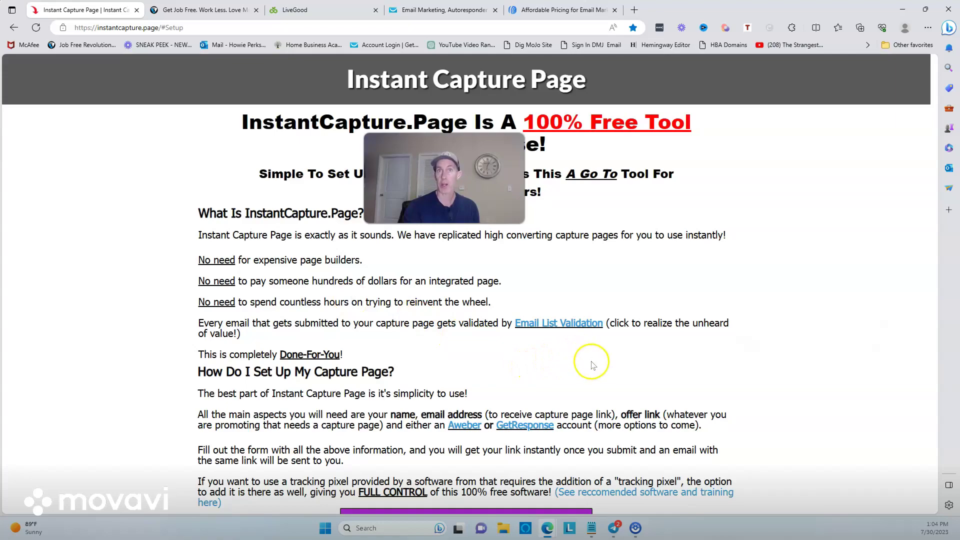
pyautogui.scroll(-3, 592, 370)
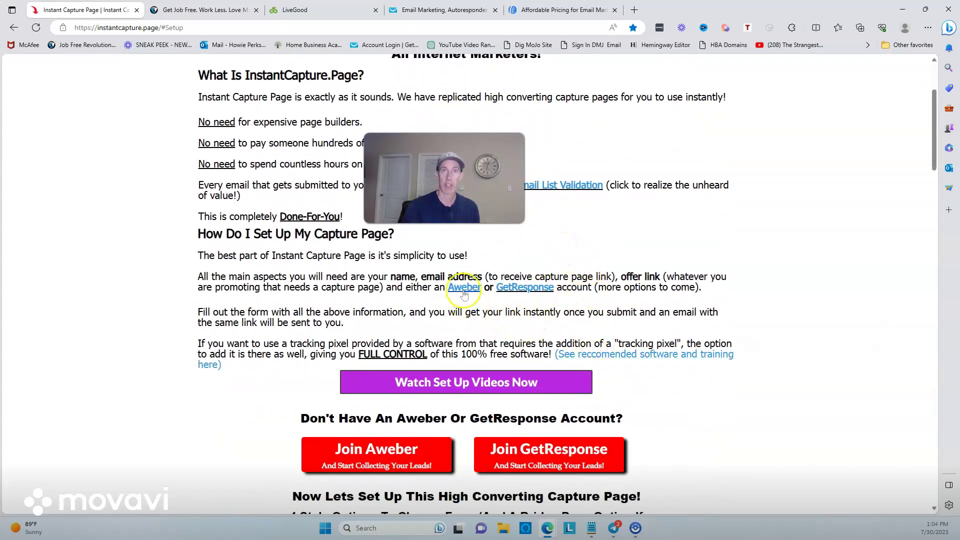
pyautogui.scroll(-10, 645, 338)
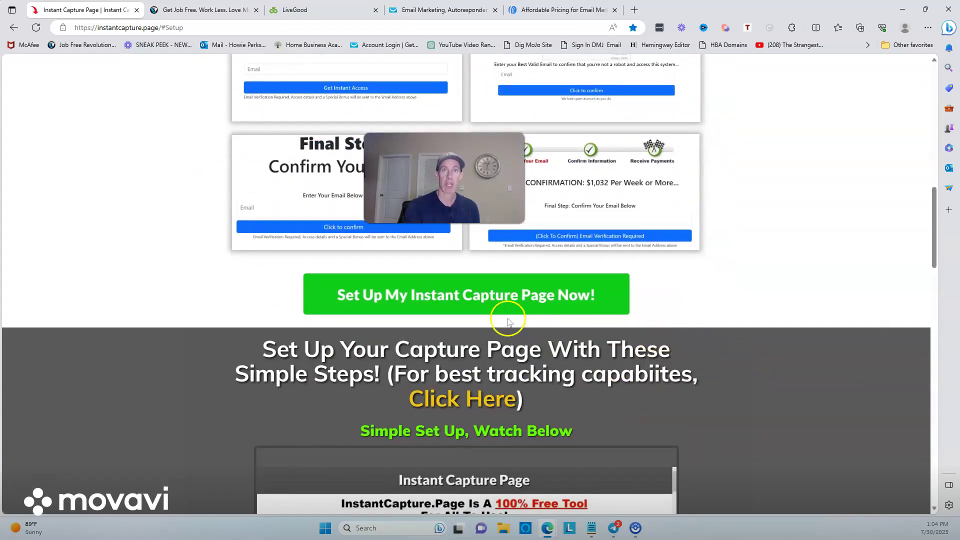
pyautogui.scroll(-3, 476, 311)
pyautogui.scroll(-9, 476, 311)
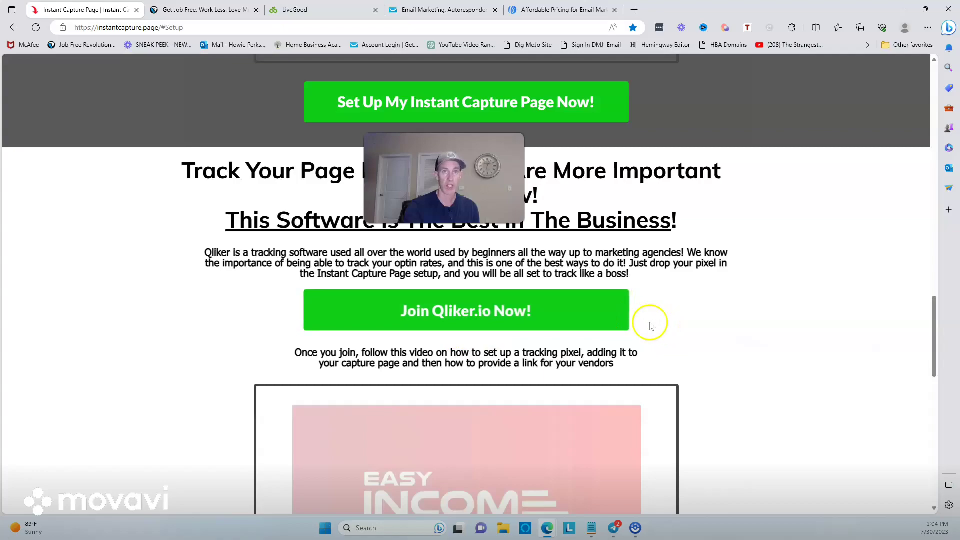
pyautogui.scroll(2, 650, 355)
pyautogui.scroll(15, 650, 355)
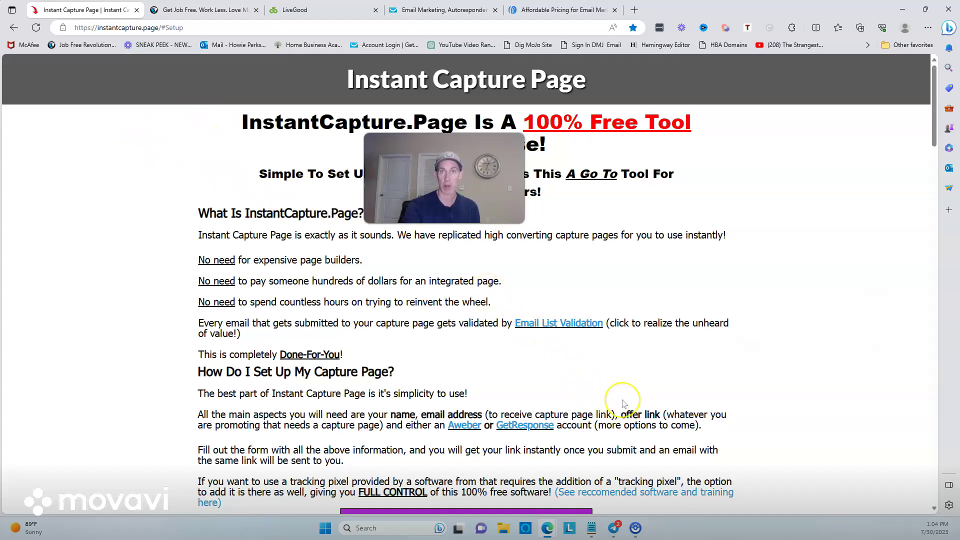
pyautogui.scroll(-3, 624, 403)
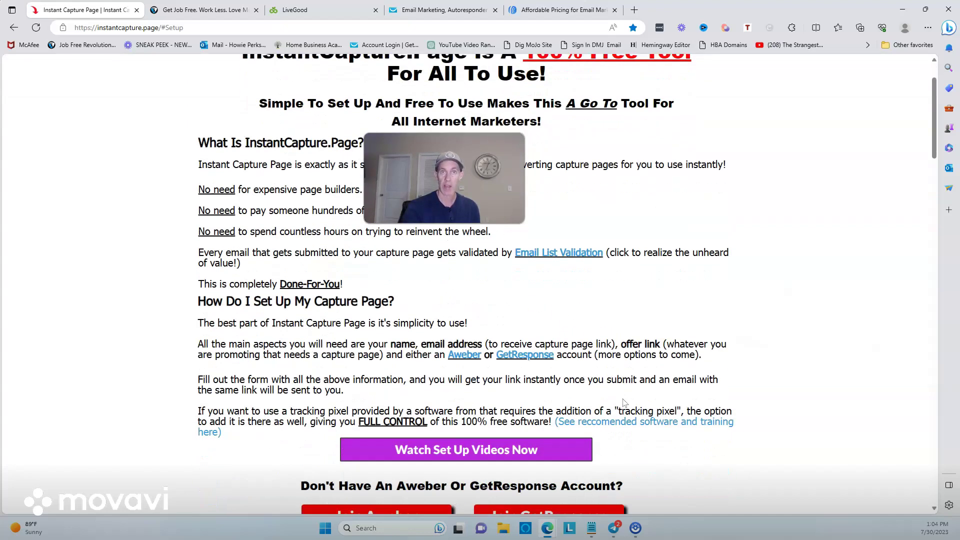
pyautogui.click(447, 390)
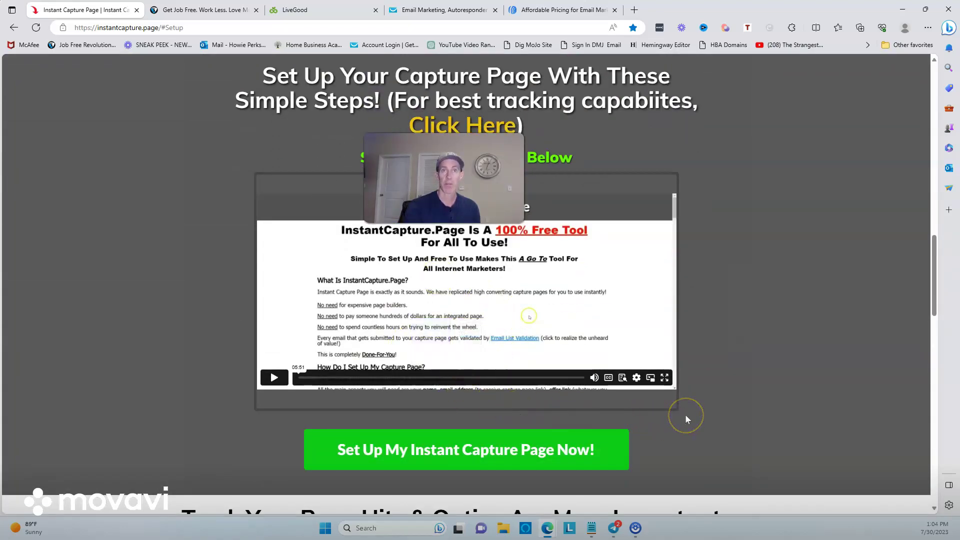
pyautogui.click(431, 451)
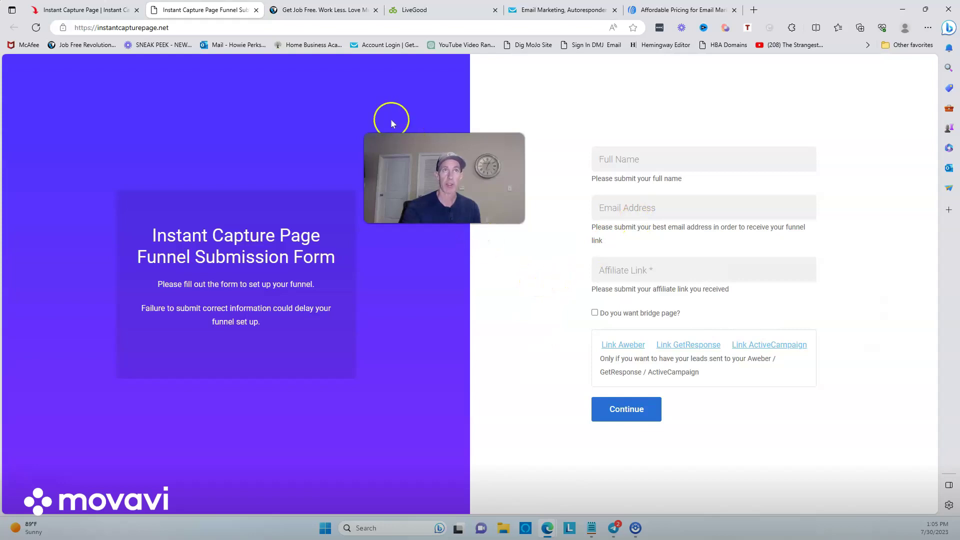
# Step: Read through the getjobfree.com bonus page promoting $16,383 per month with 'Pay it Forward' income
pyautogui.click(324, 10)
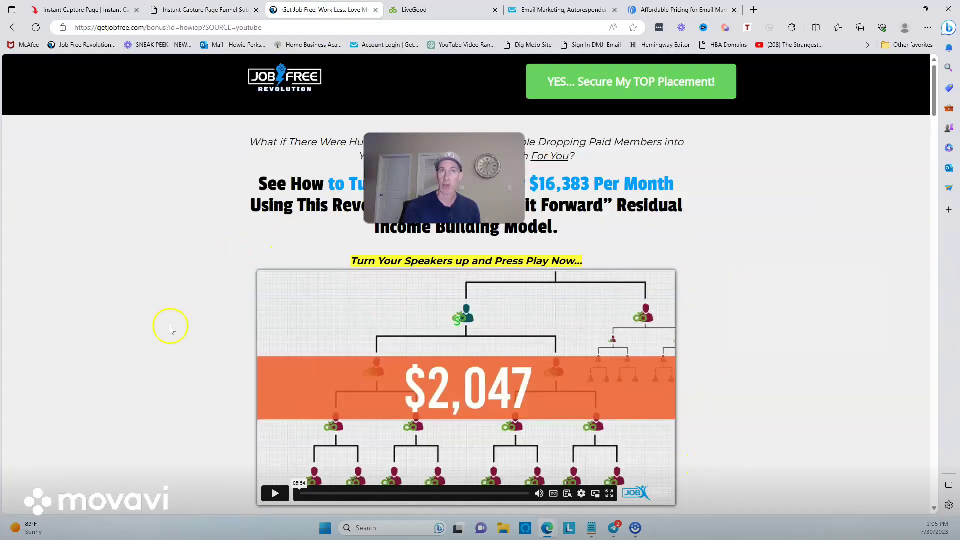
pyautogui.scroll(-20, 704, 292)
pyautogui.scroll(-20, 707, 312)
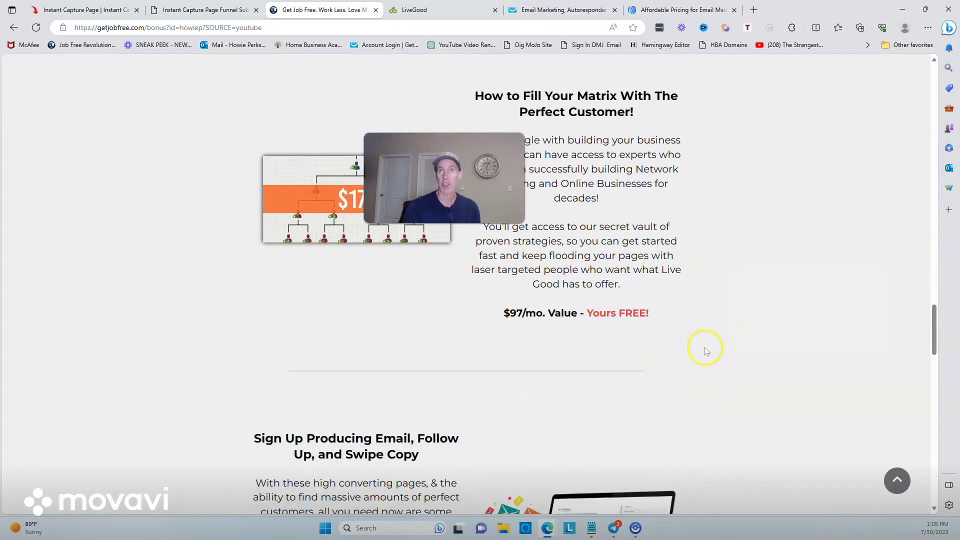
pyautogui.scroll(10, 709, 406)
pyautogui.scroll(20, 713, 391)
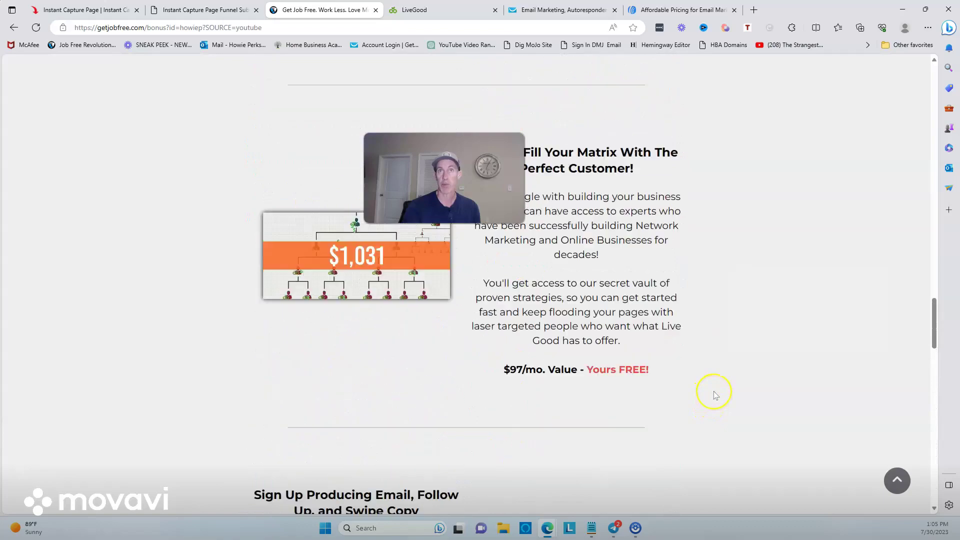
pyautogui.scroll(3, 708, 321)
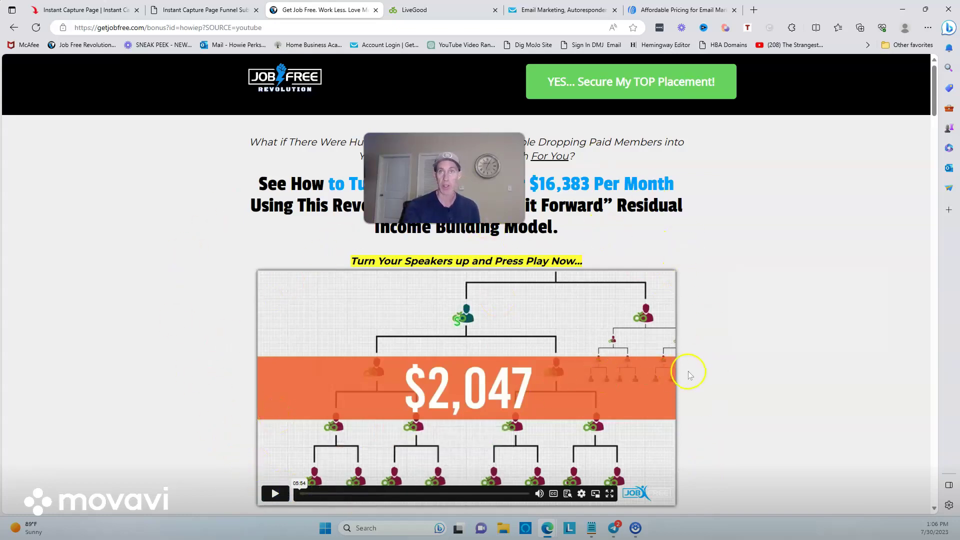
pyautogui.scroll(-15, 691, 373)
pyautogui.scroll(-20, 691, 373)
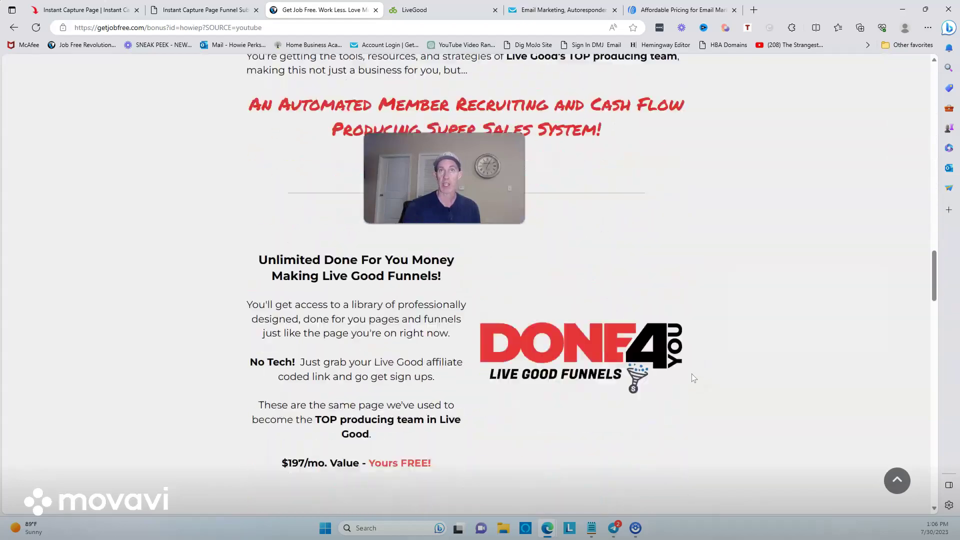
pyautogui.scroll(-15, 690, 380)
pyautogui.scroll(16, 691, 381)
pyautogui.scroll(20, 691, 382)
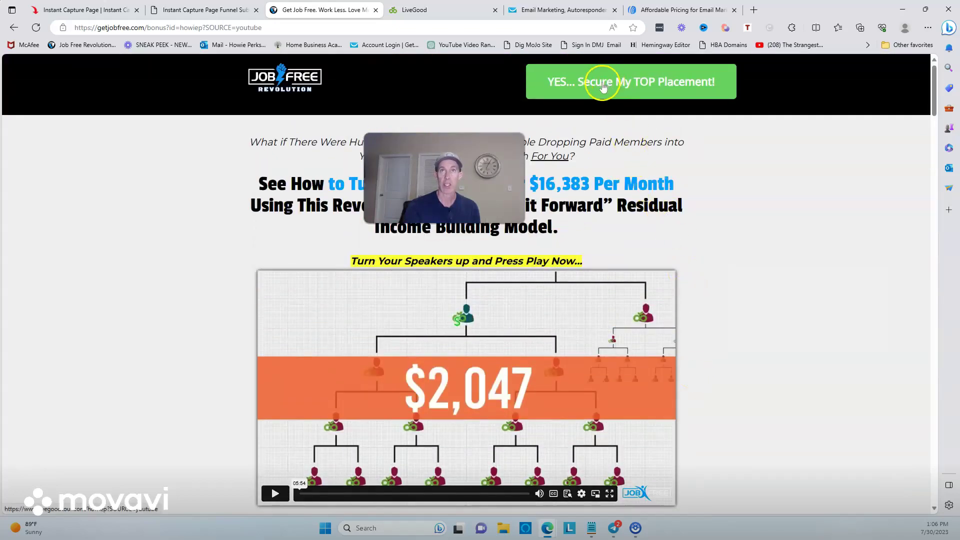
# Step: Open the LiveGood tour signup page, then go back to the blank funnel submission form
pyautogui.click(607, 82)
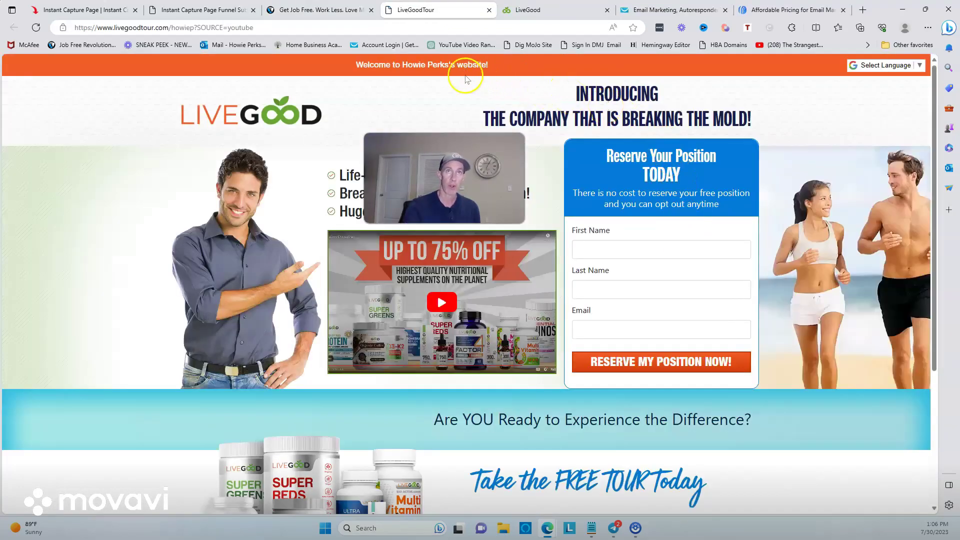
pyautogui.click(595, 249)
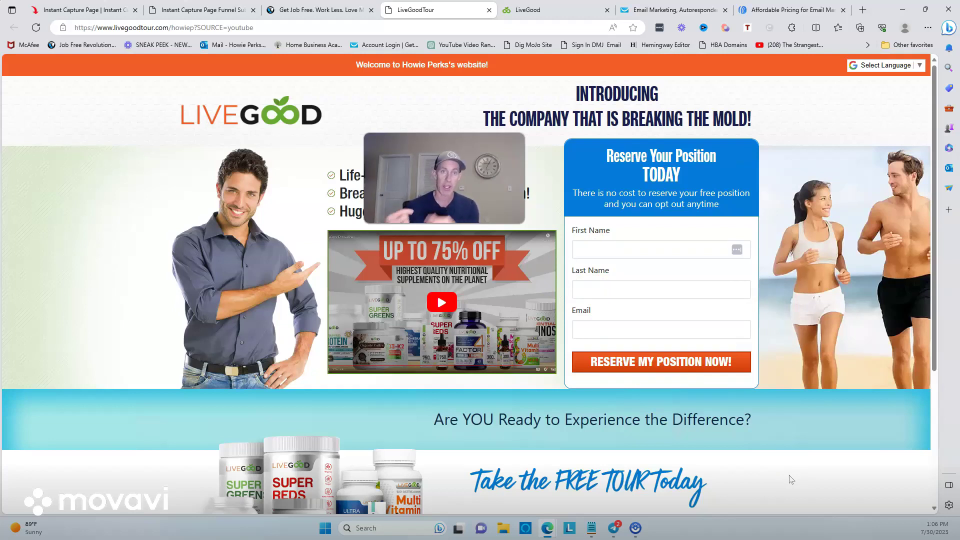
pyautogui.click(169, 10)
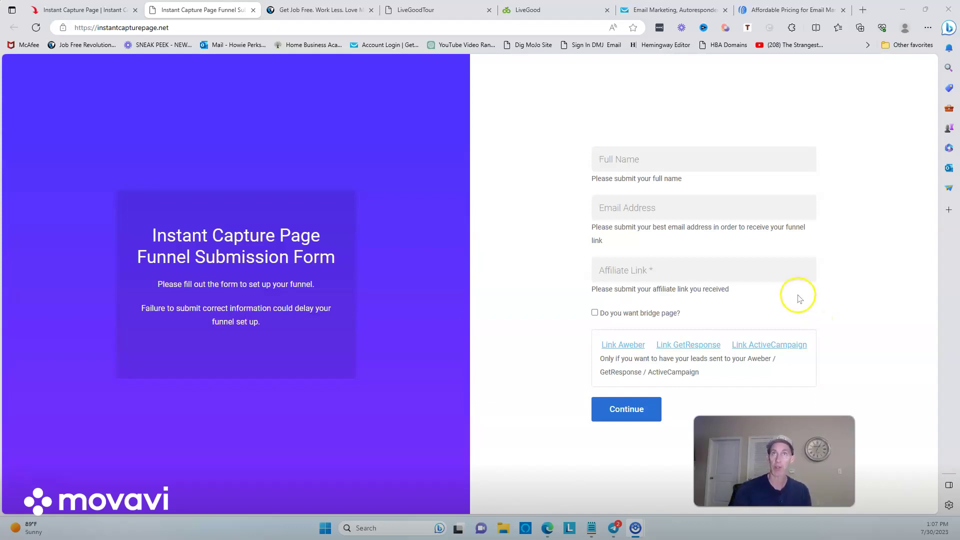
# Step: Enter the submitter's full name and e-mail address, dismissing the autofill suggestions
pyautogui.click(670, 159)
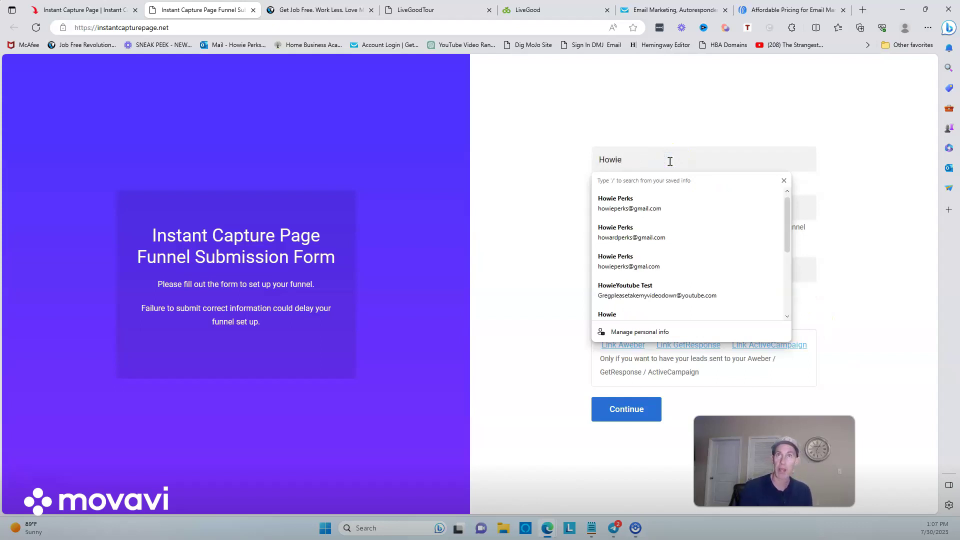
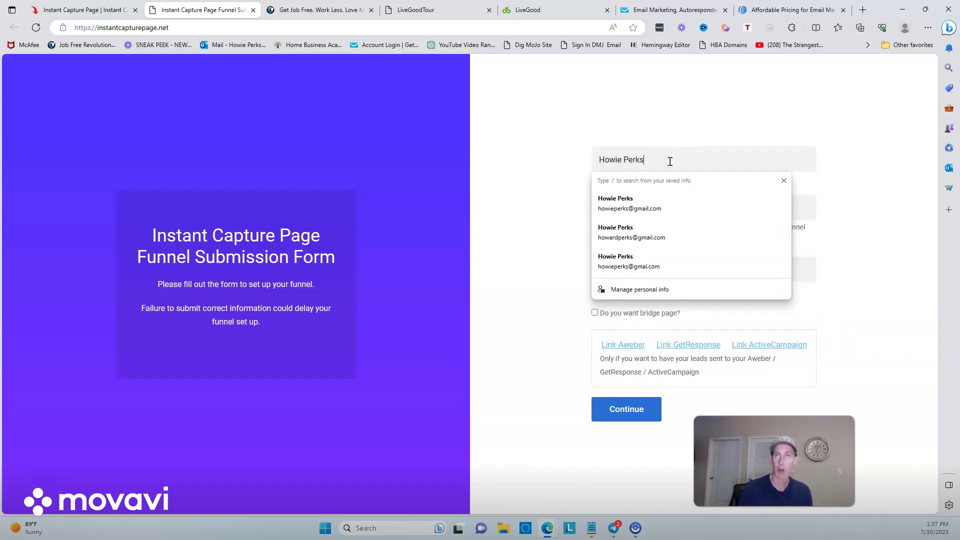
pyautogui.click(729, 158)
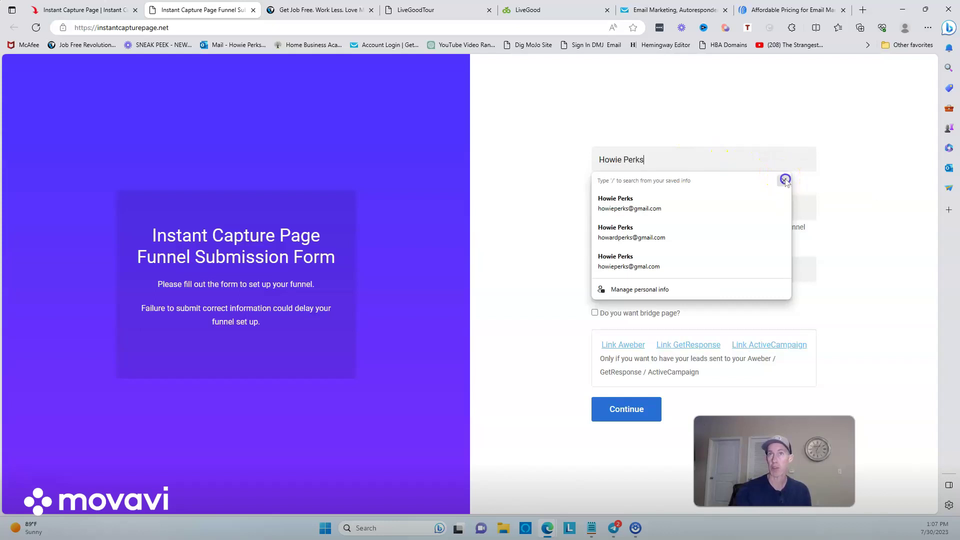
pyautogui.click(784, 181)
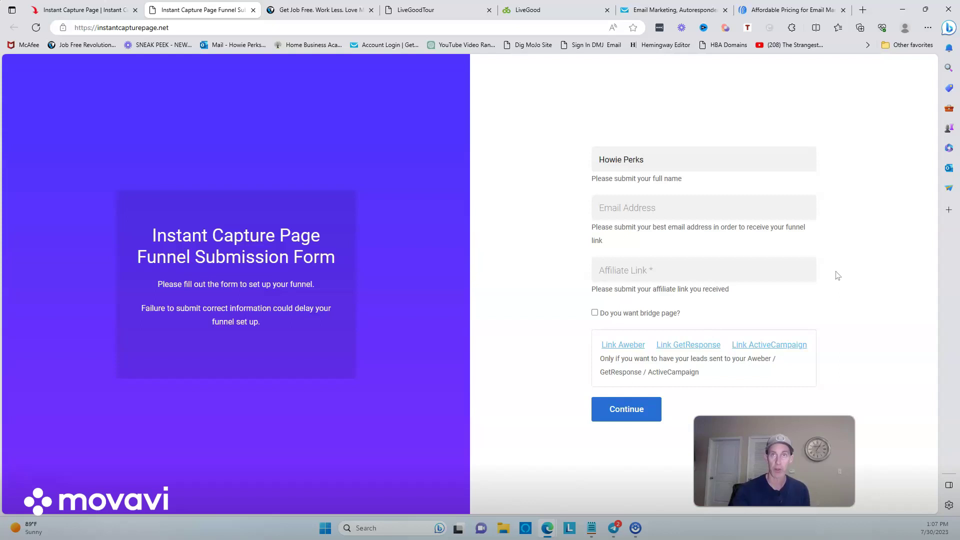
pyautogui.click(721, 209)
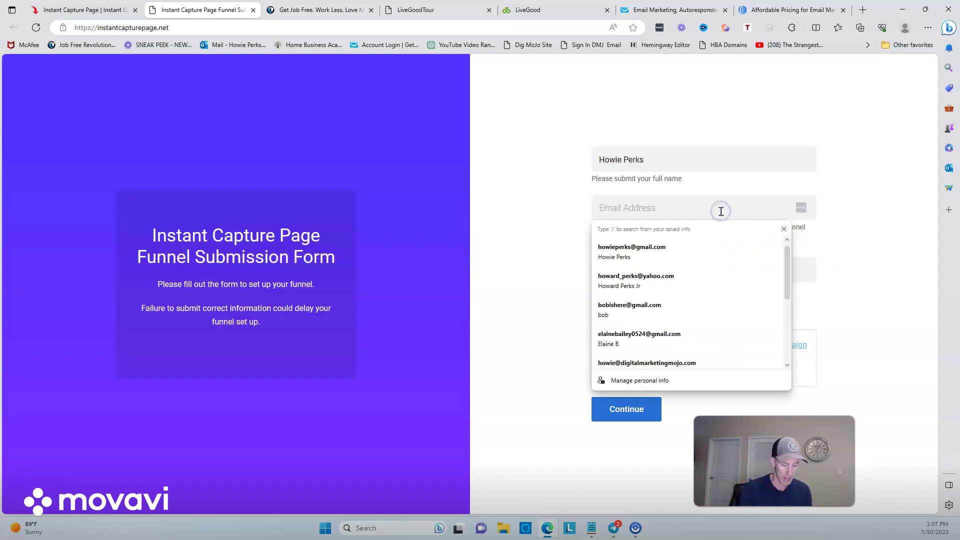
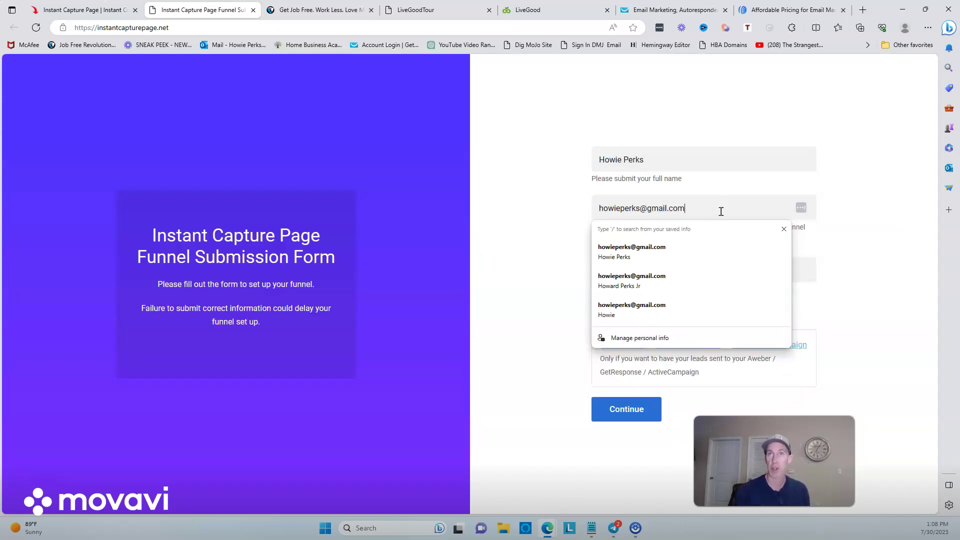
pyautogui.click(872, 200)
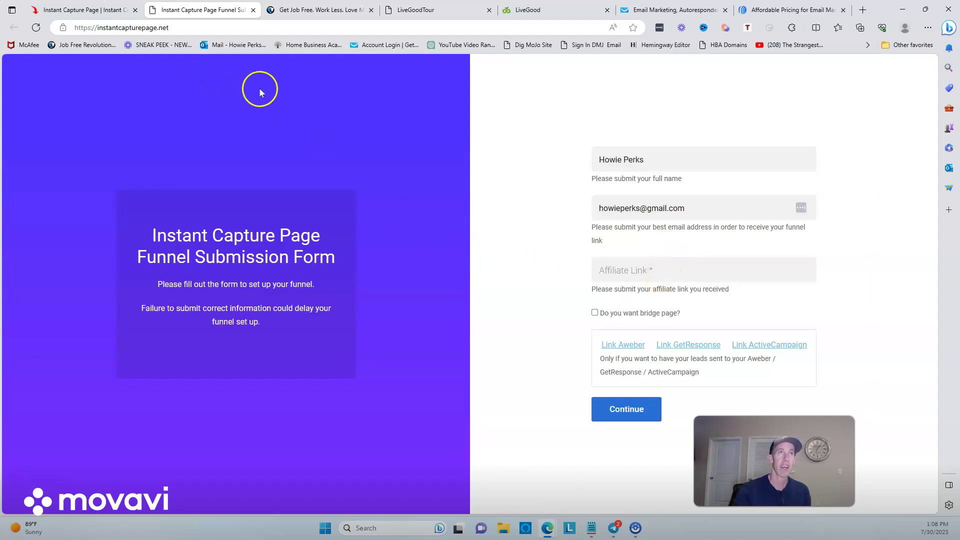
# Step: Copy the Get Job Free page URL and paste it into the Affiliate Link field
pyautogui.click(315, 10)
pyautogui.click(284, 28)
pyautogui.rightClick(284, 28)
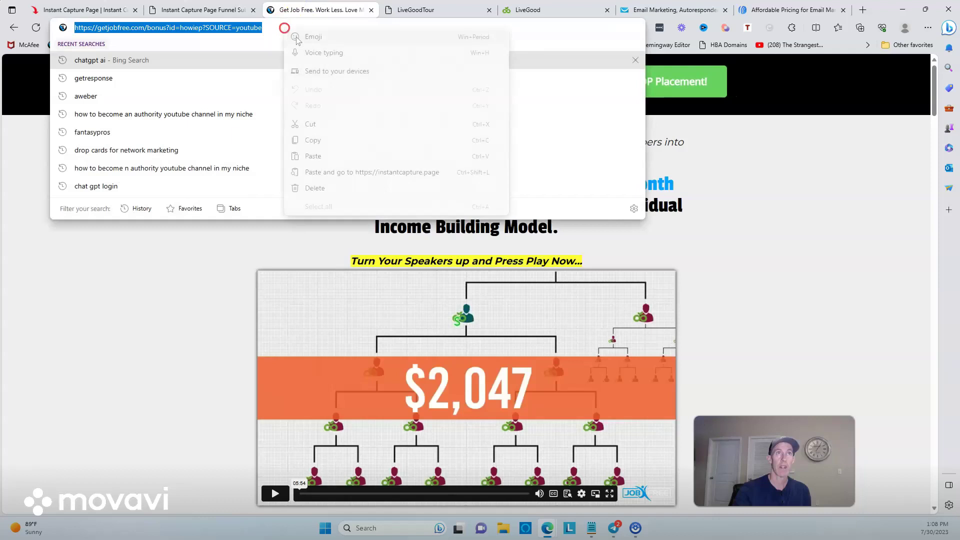
pyautogui.click(314, 141)
pyautogui.click(210, 10)
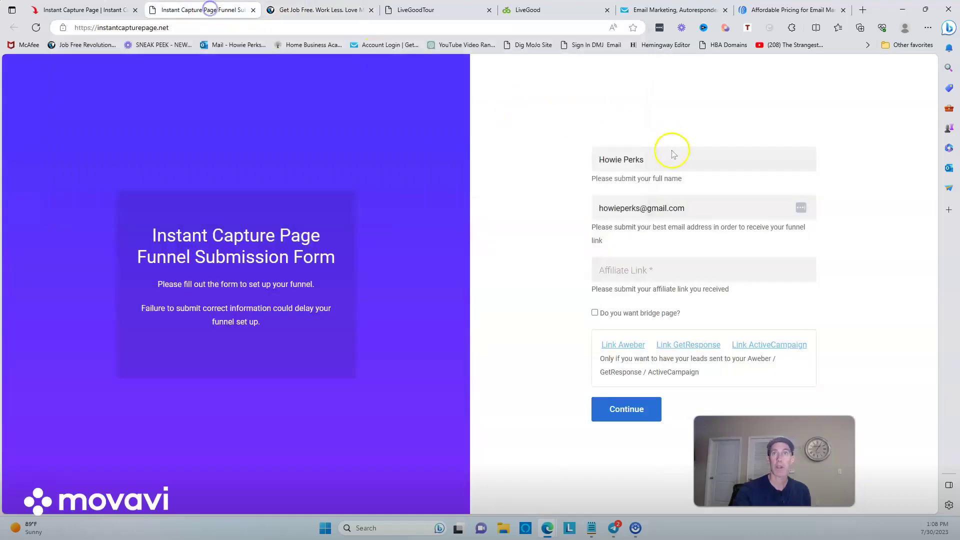
pyautogui.rightClick(626, 276)
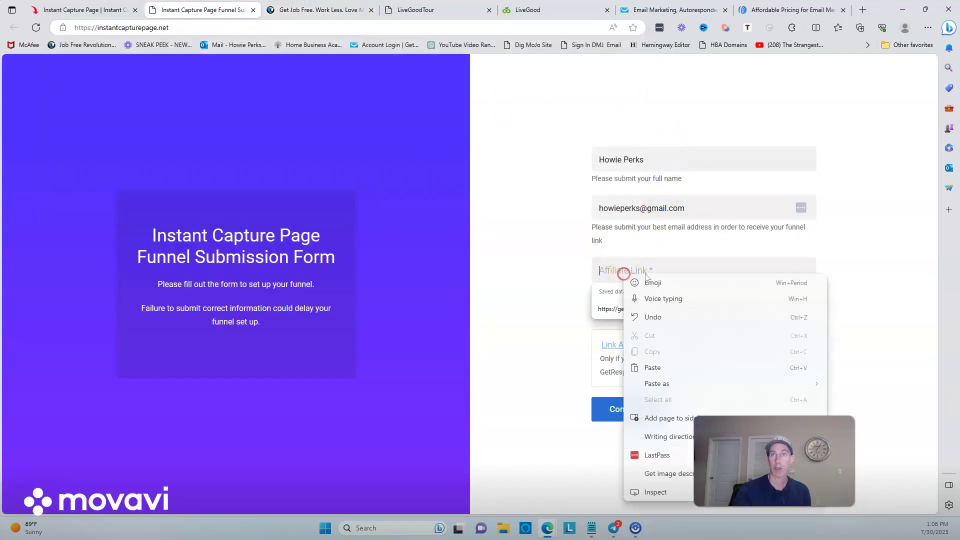
pyautogui.click(650, 368)
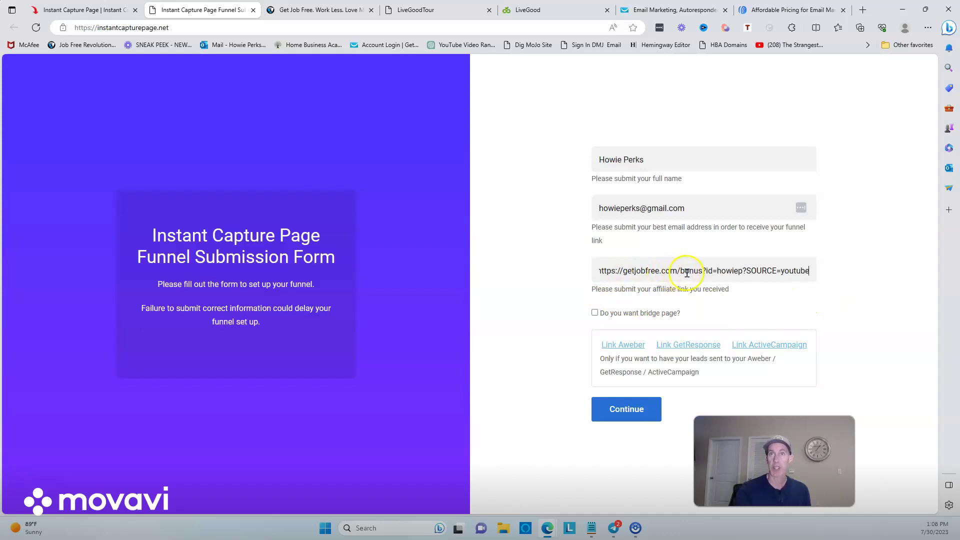
# Step: Check the pasted link against the Get Job Free page, trim the member-id part, and return to setup
pyautogui.moveTo(743, 271); pyautogui.dragTo(717, 271)
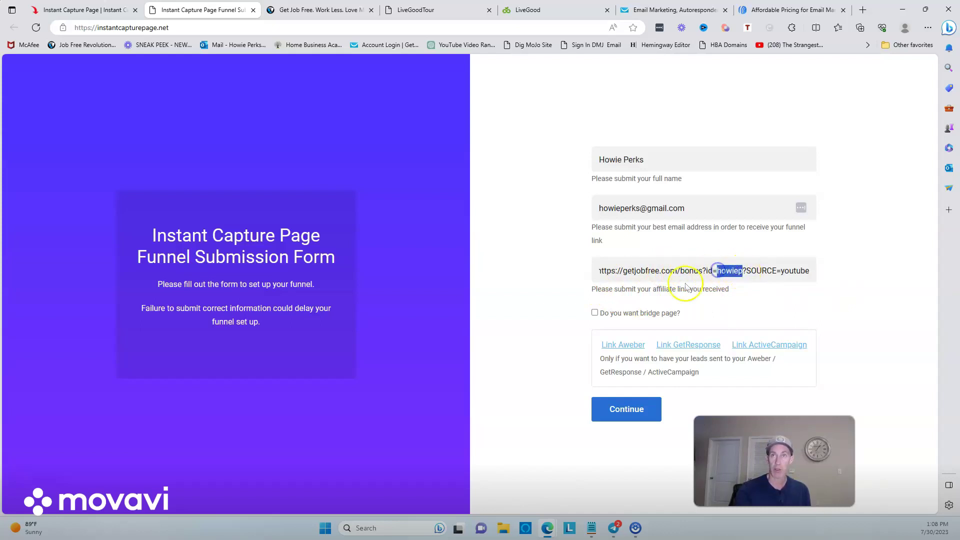
pyautogui.click(308, 8)
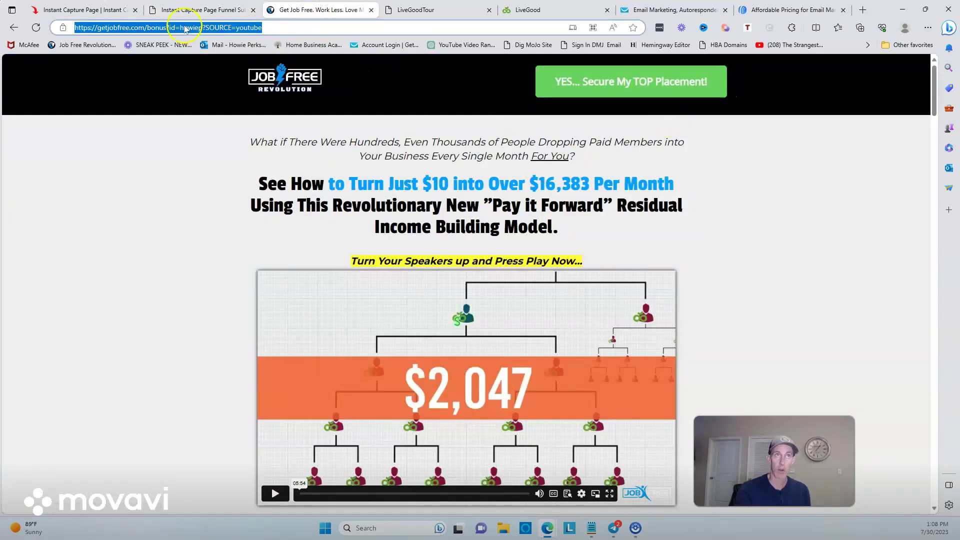
pyautogui.click(189, 10)
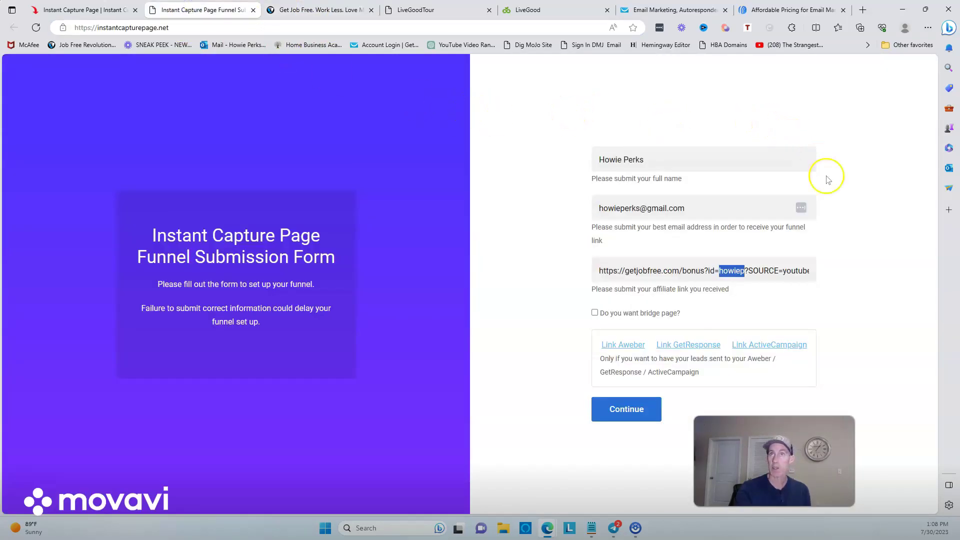
pyautogui.click(784, 275)
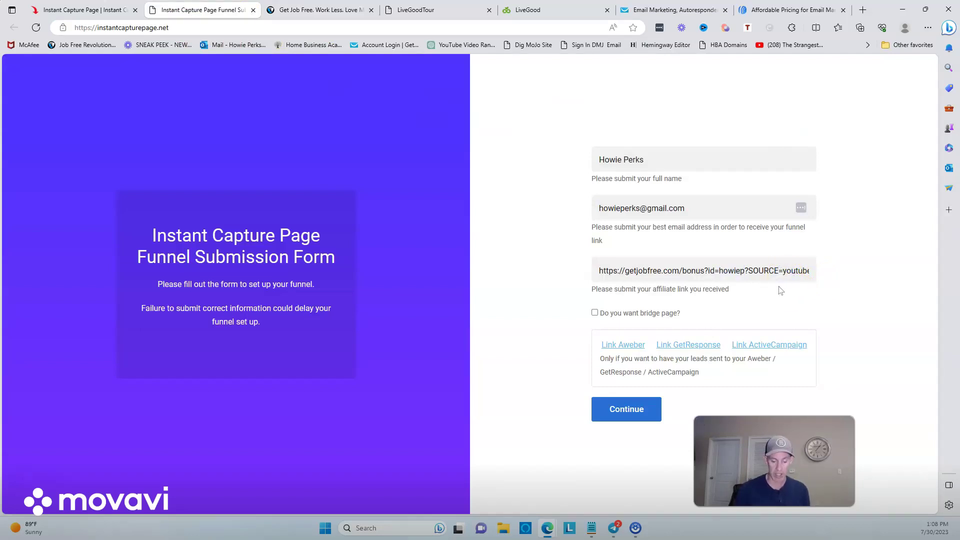
pyautogui.press('End')
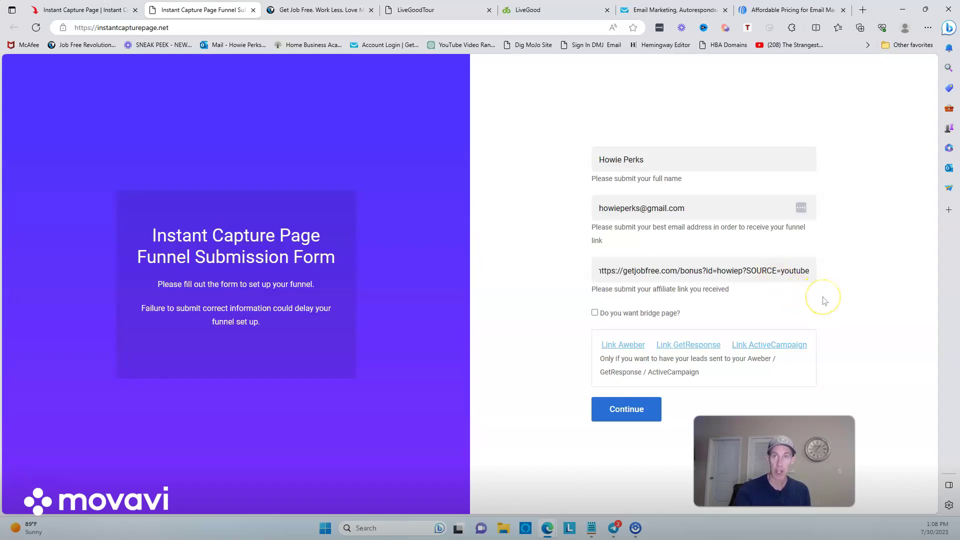
pyautogui.click(85, 9)
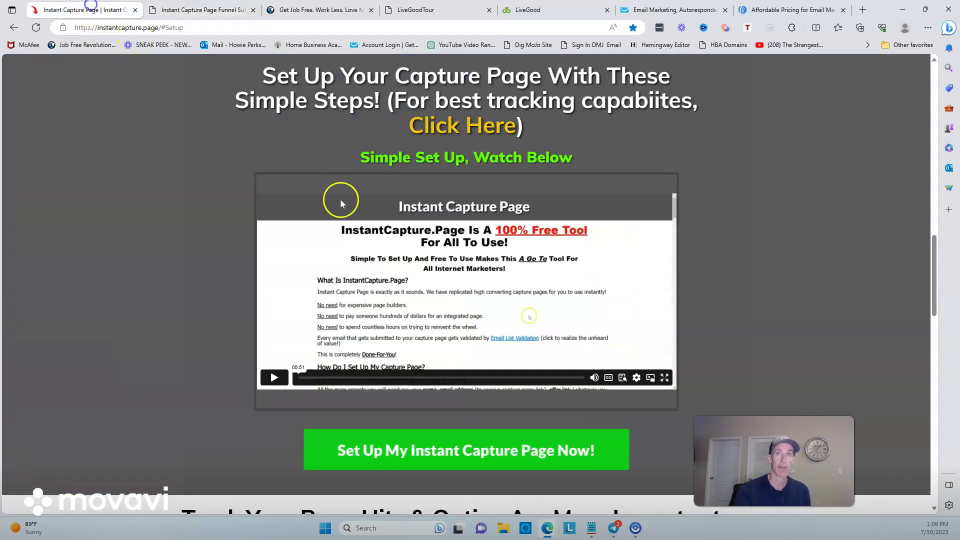
# Step: Review the Qliker page-hit tracking advice, then view LiveGood's ?SOURCE= tracking explanation
pyautogui.scroll(-12, 703, 248)
pyautogui.scroll(6, 690, 260)
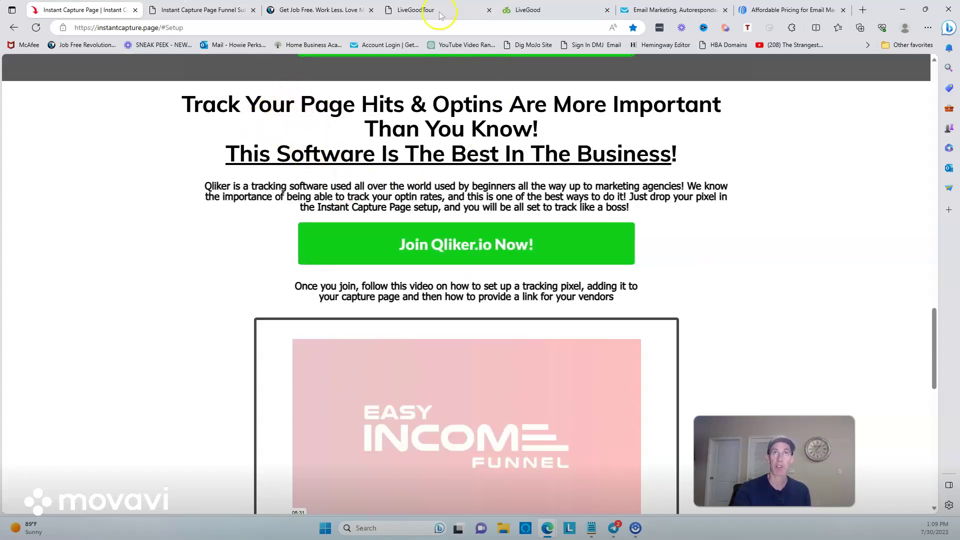
pyautogui.click(531, 10)
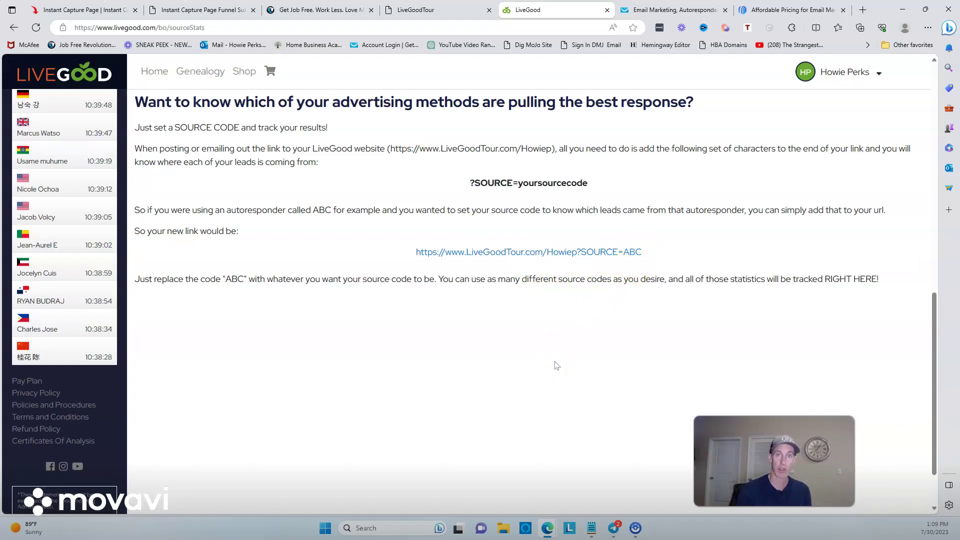
pyautogui.click(536, 358)
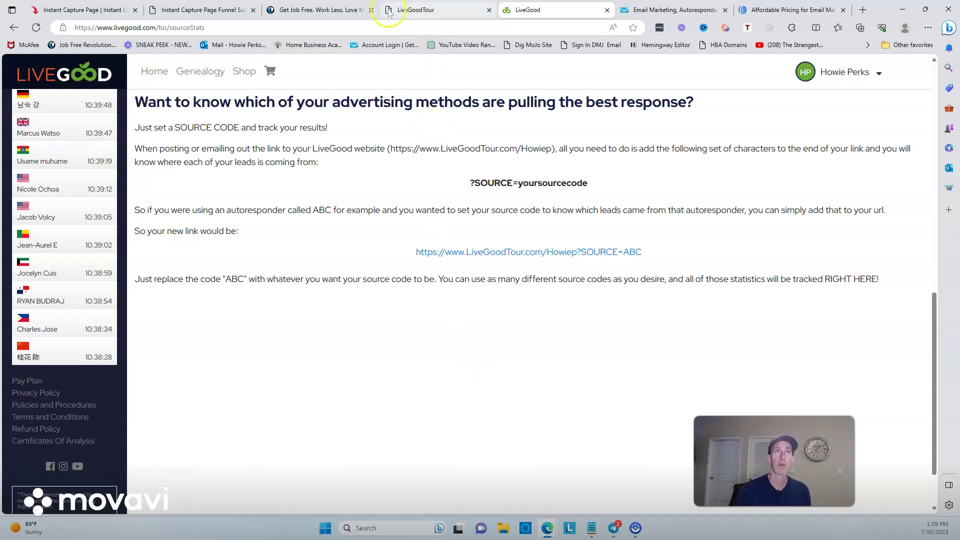
# Step: On the funnel submission form, choose Link GetResponse to bring up the GetResponse login
pyautogui.click(204, 13)
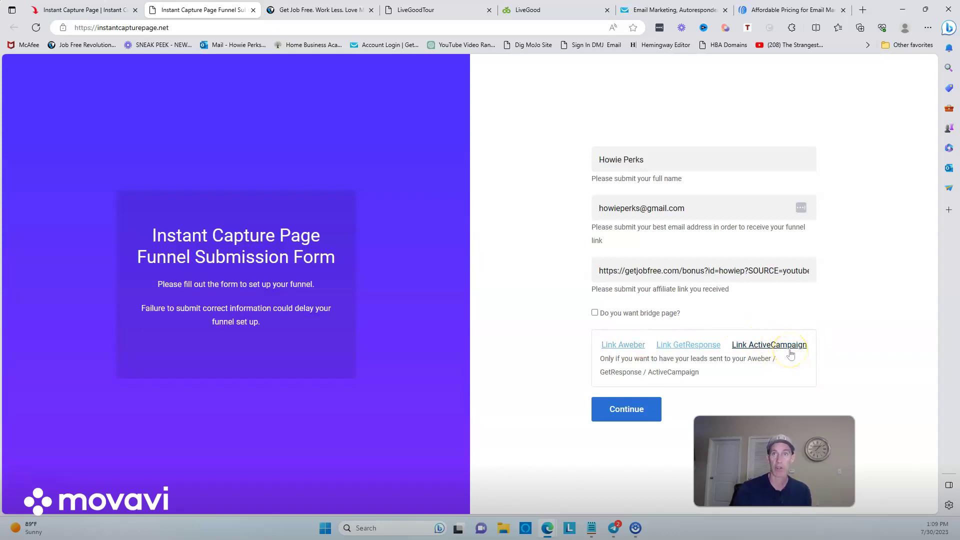
pyautogui.click(693, 348)
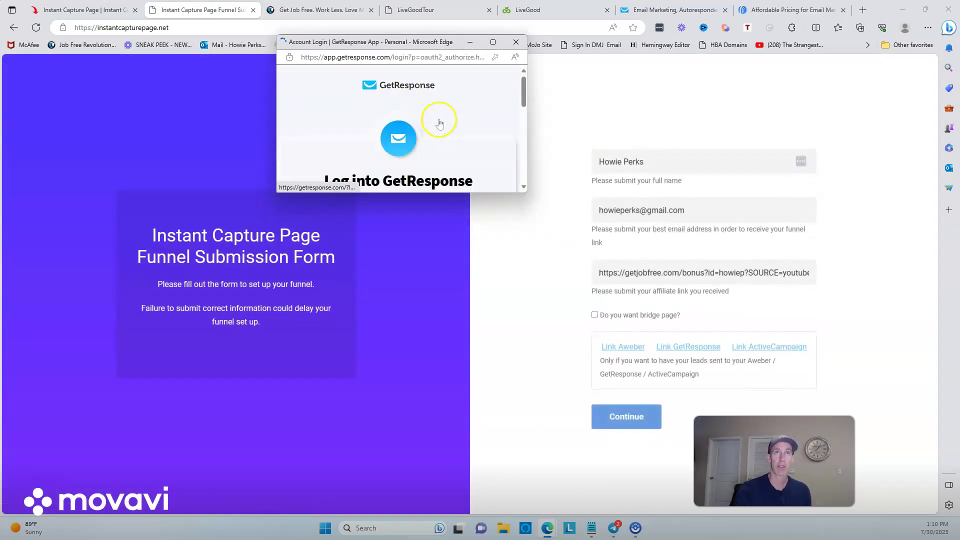
# Step: Log in to GetResponse and submit the authenticator passcode, ending on an 'Invalid request' error
pyautogui.scroll(-5, 426, 130)
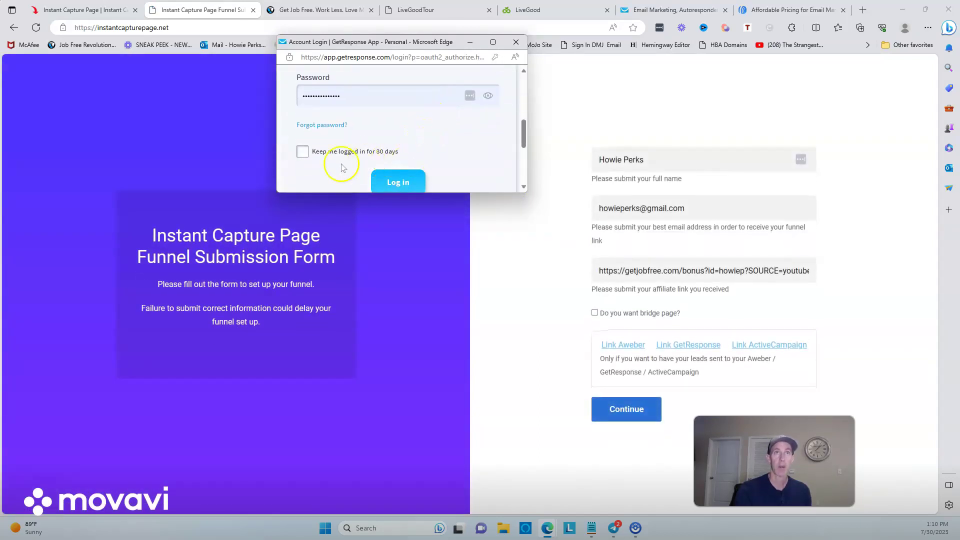
pyautogui.click(385, 181)
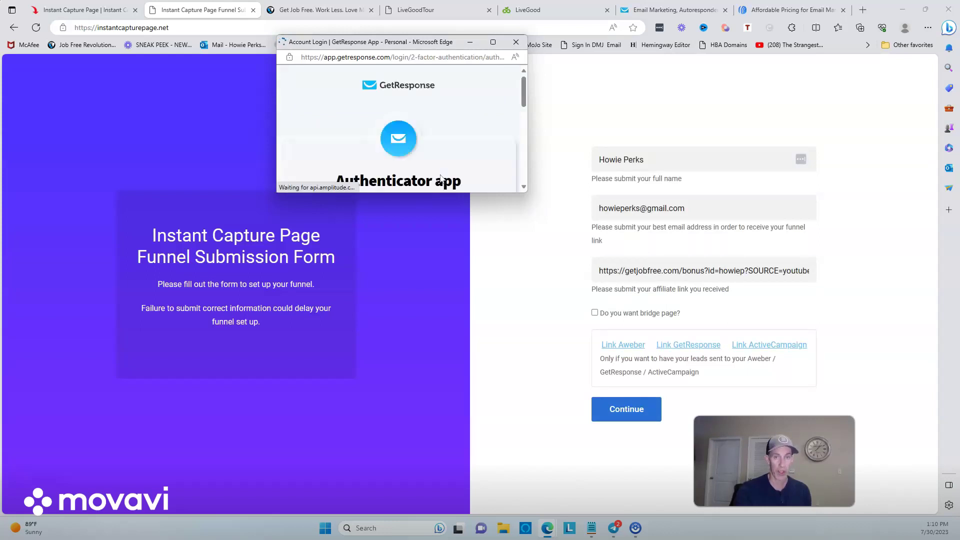
pyautogui.click(454, 154)
pyautogui.scroll(-5, 454, 153)
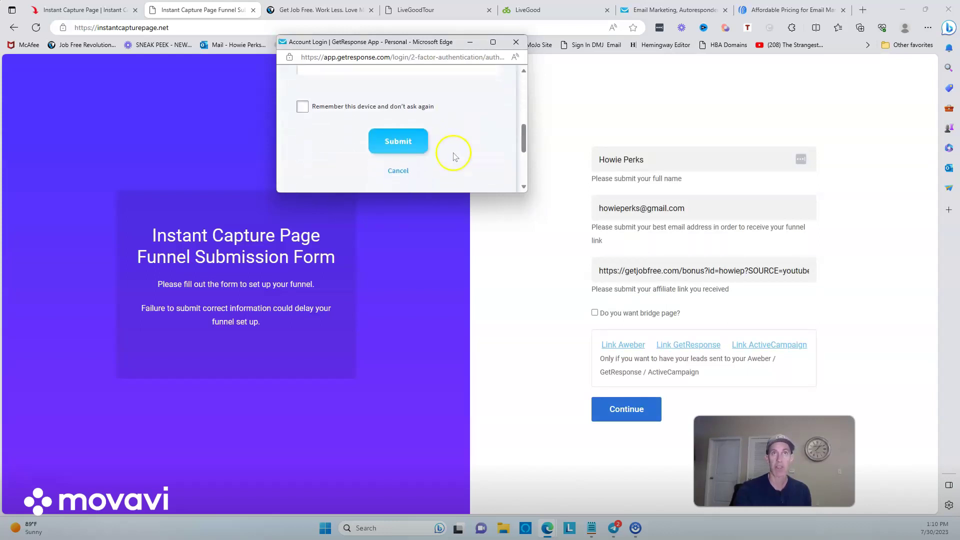
pyautogui.scroll(5, 306, 145)
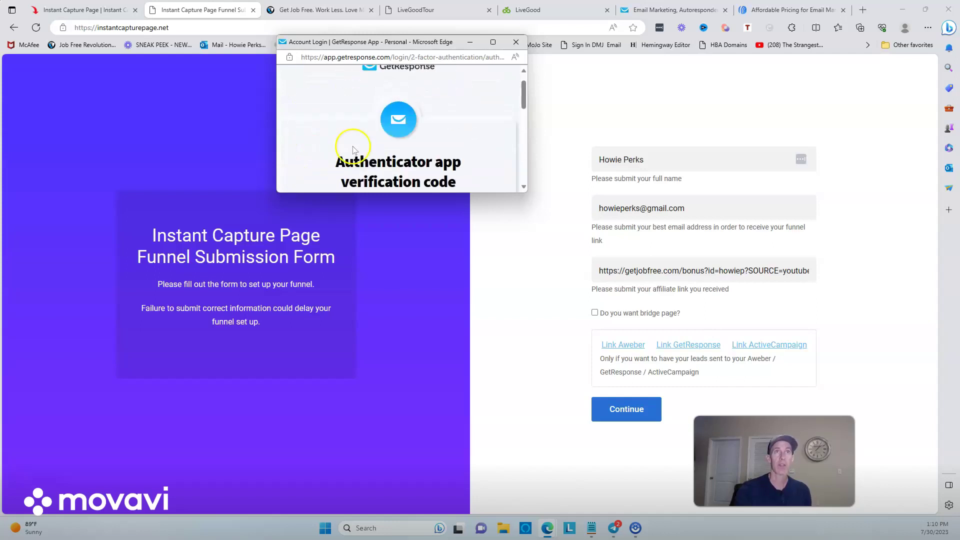
pyautogui.scroll(-2, 430, 135)
pyautogui.scroll(-1, 435, 141)
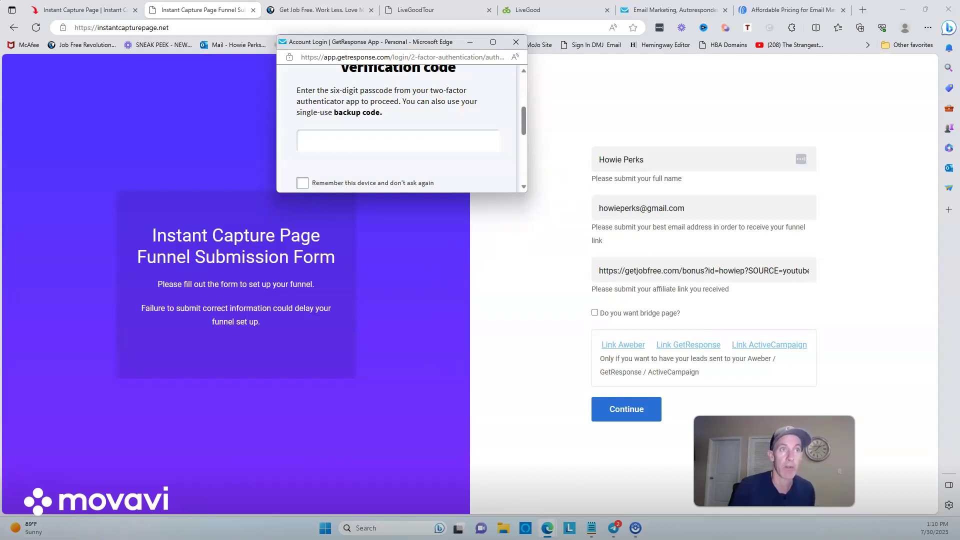
pyautogui.click(373, 141)
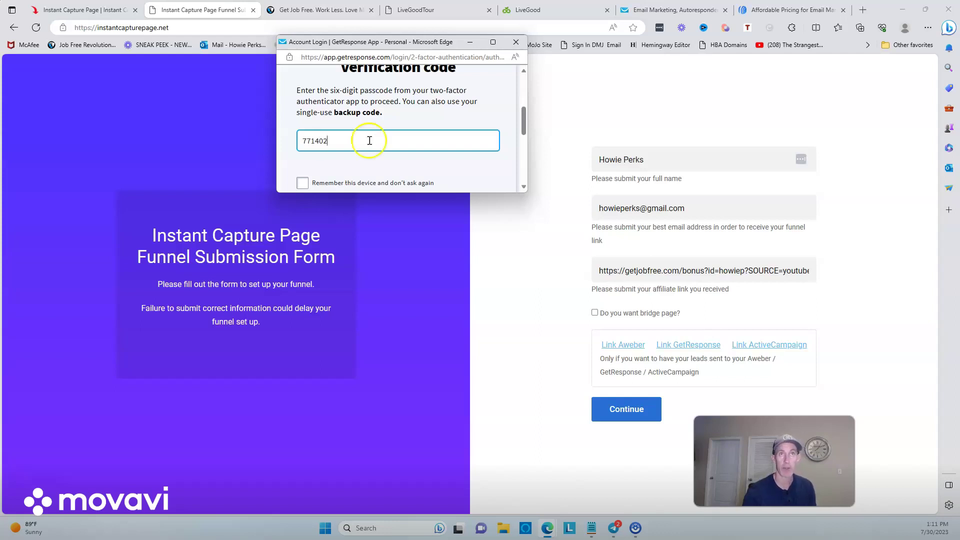
pyautogui.scroll(-1, 360, 141)
pyautogui.click(388, 161)
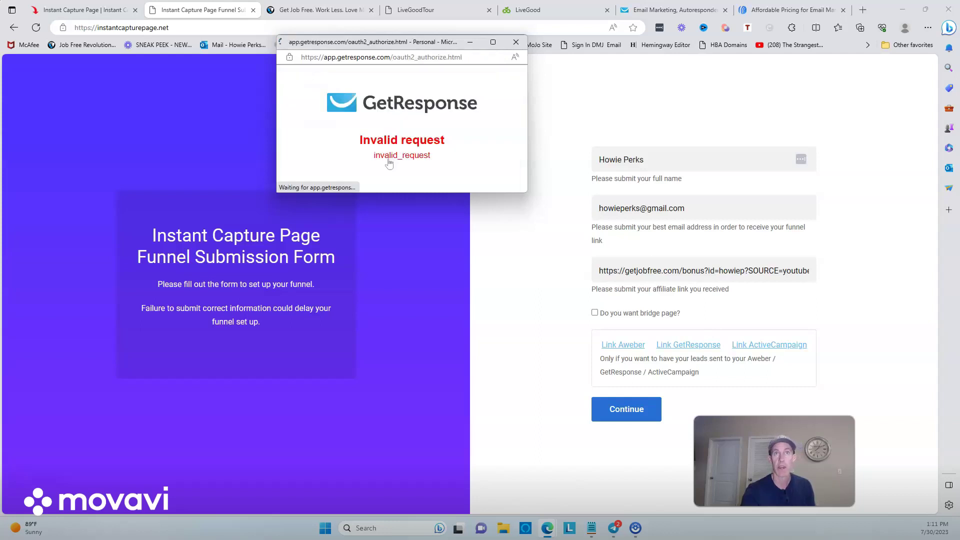
pyautogui.click(419, 158)
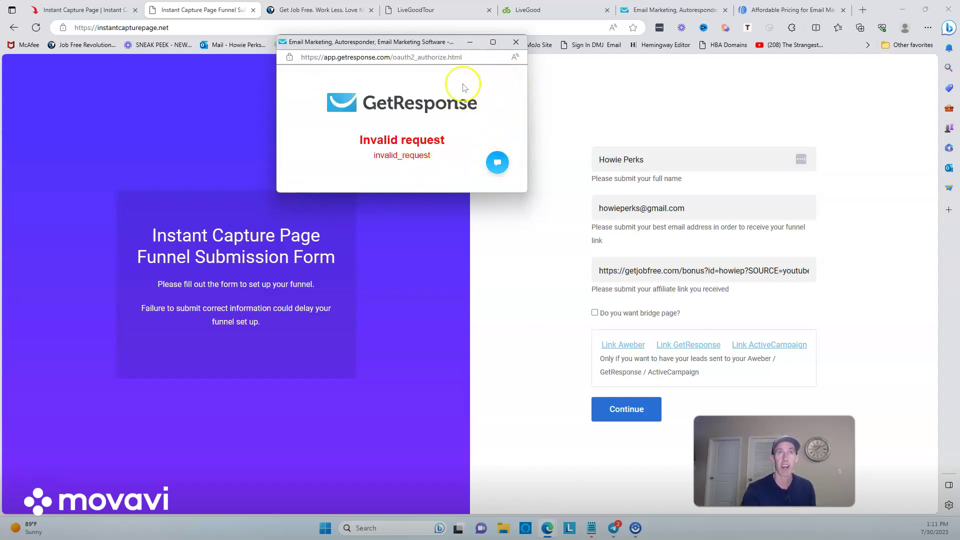
# Step: Close the failed window, retry Link GetResponse, and approve the instantcapturepage application's access
pyautogui.click(516, 42)
pyautogui.click(683, 345)
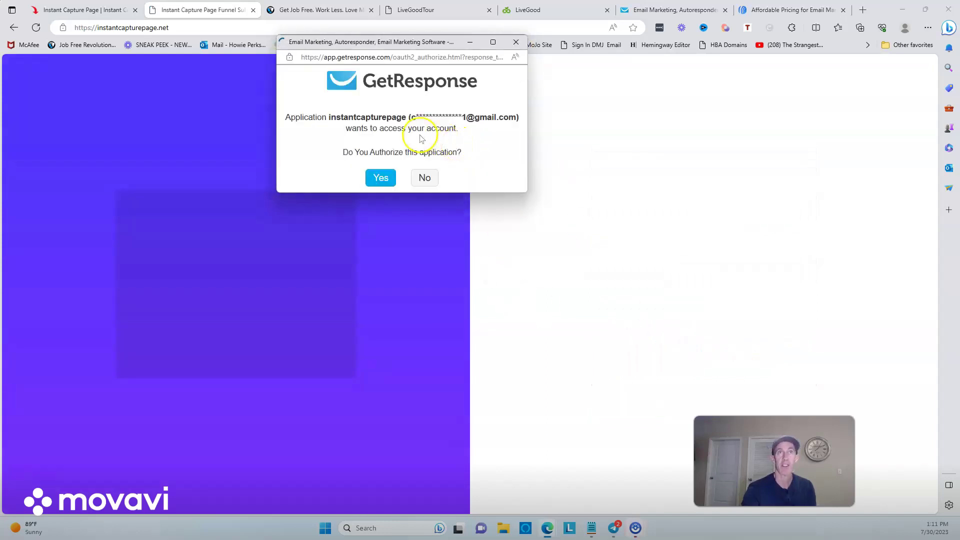
pyautogui.click(379, 179)
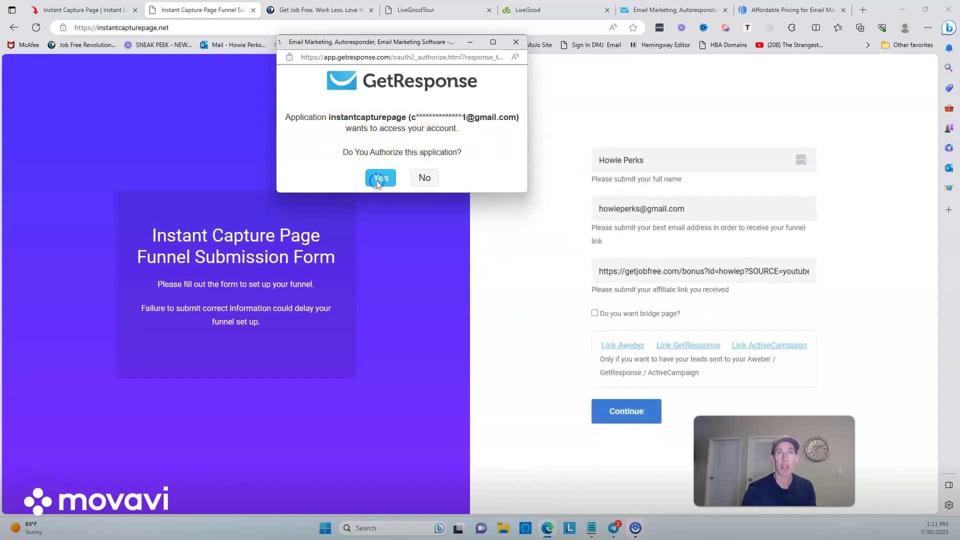
pyautogui.click(381, 177)
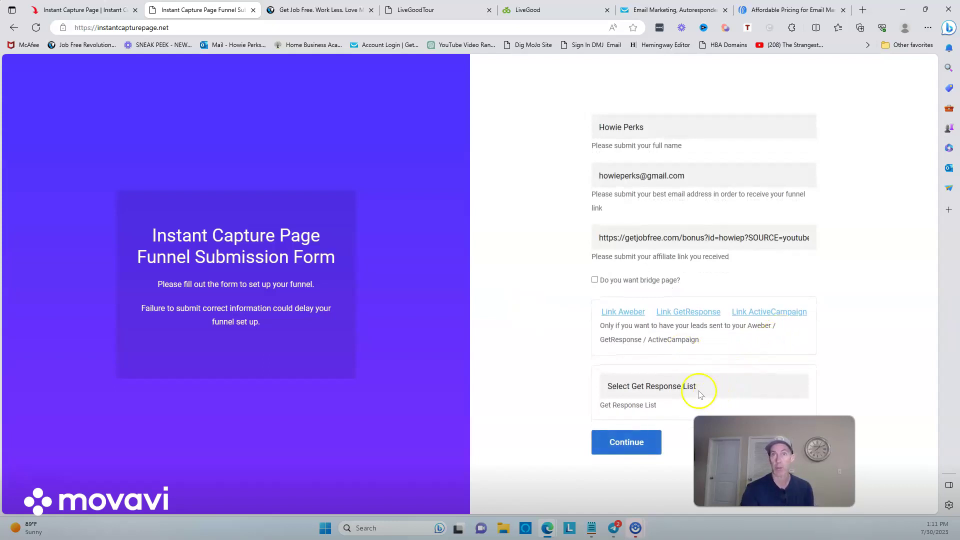
# Step: Pick Livegood AutoListBuilder from the Select Get Response List dropdown
pyautogui.click(692, 386)
pyautogui.click(828, 334)
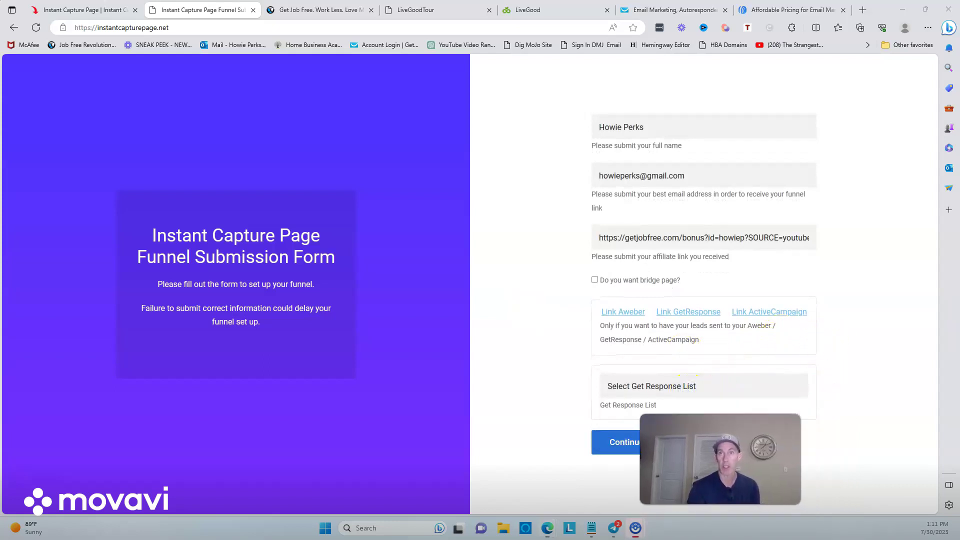
pyautogui.click(681, 385)
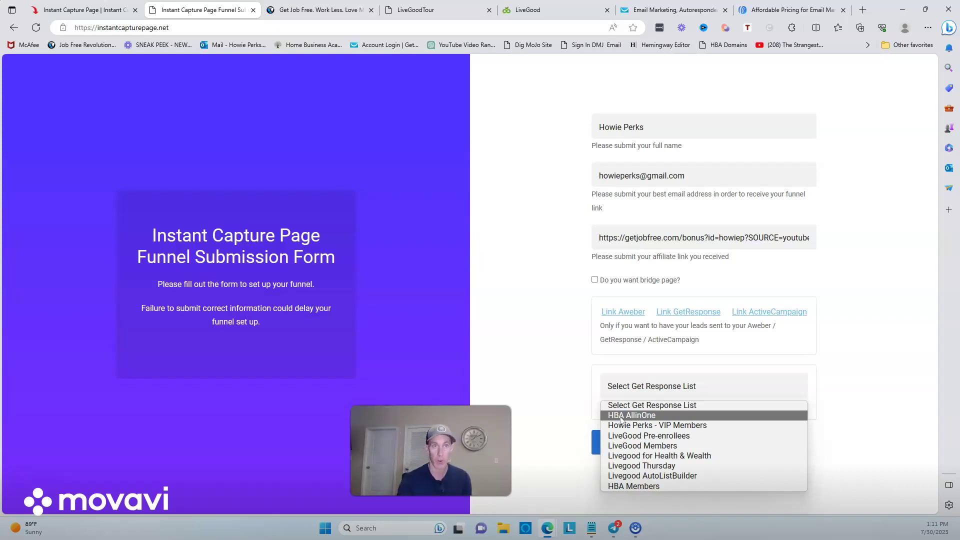
pyautogui.click(638, 429)
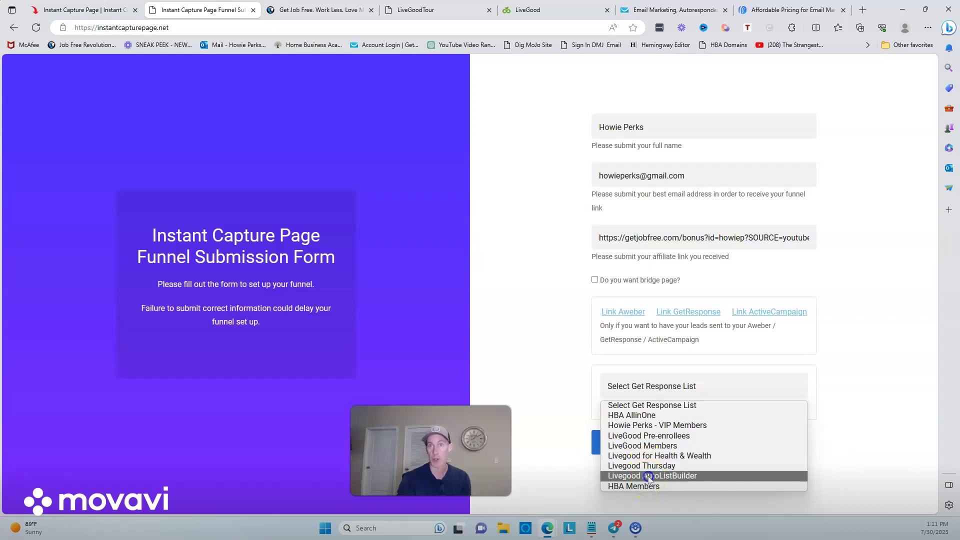
pyautogui.click(649, 476)
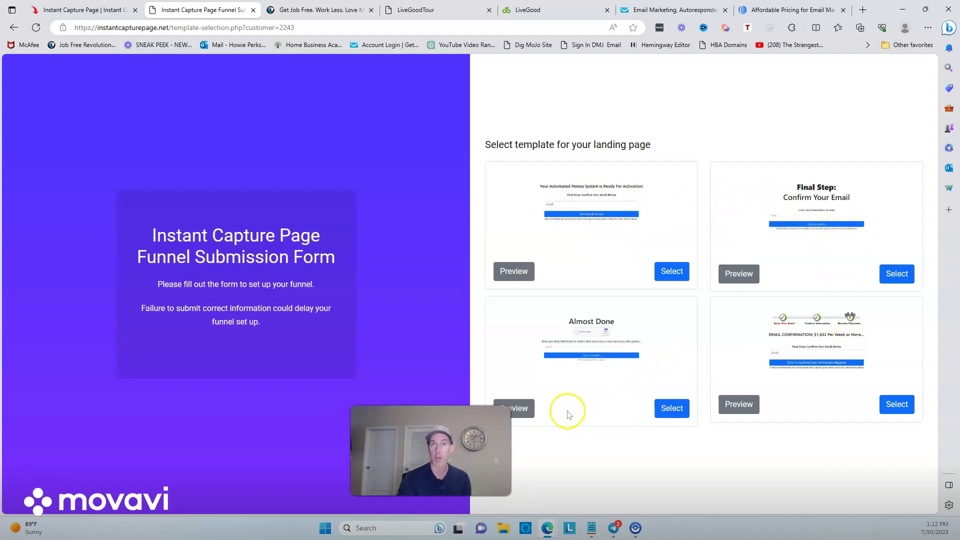
# Step: Preview the first landing page template and try its email field
pyautogui.click(515, 272)
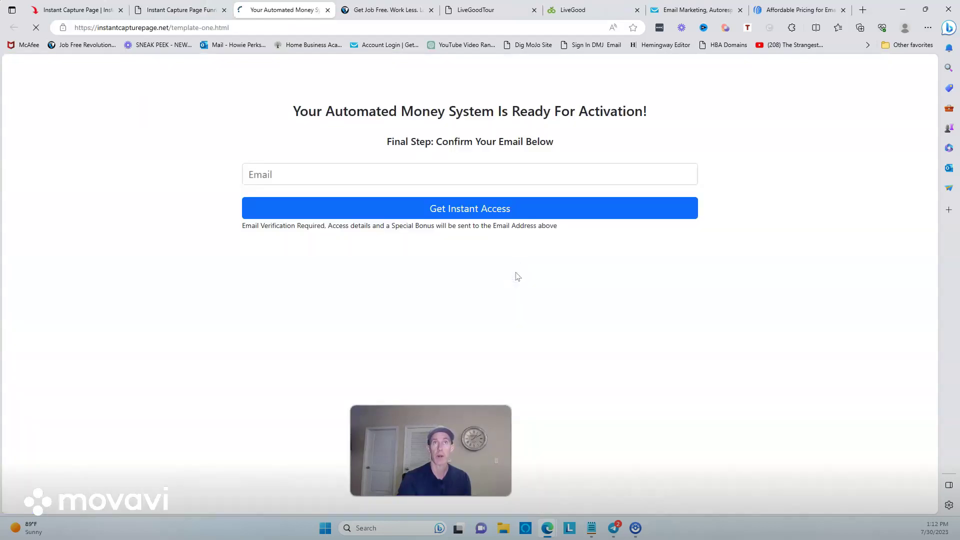
pyautogui.click(283, 176)
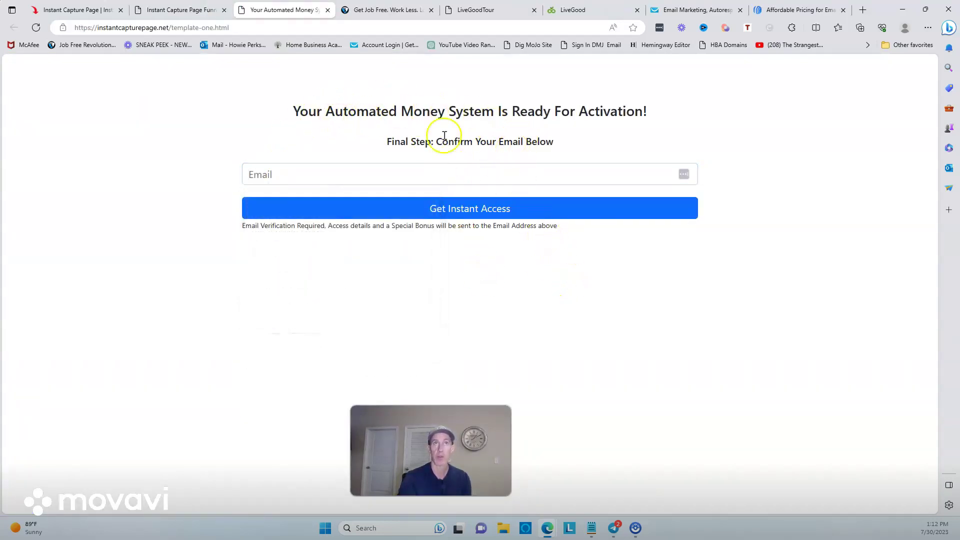
pyautogui.click(196, 16)
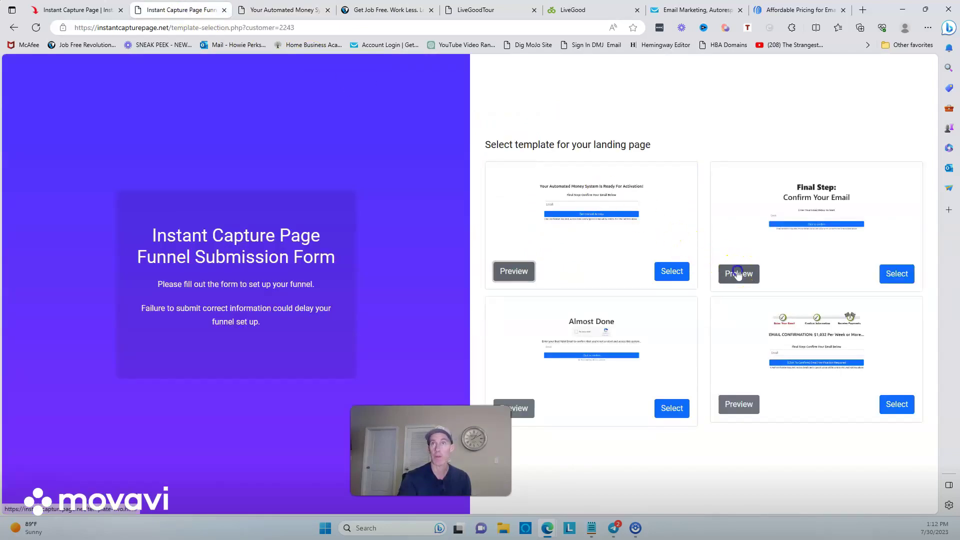
# Step: Preview the Confirm Your Email template, following its offer through Job Free Revolution to LiveGood
pyautogui.click(737, 272)
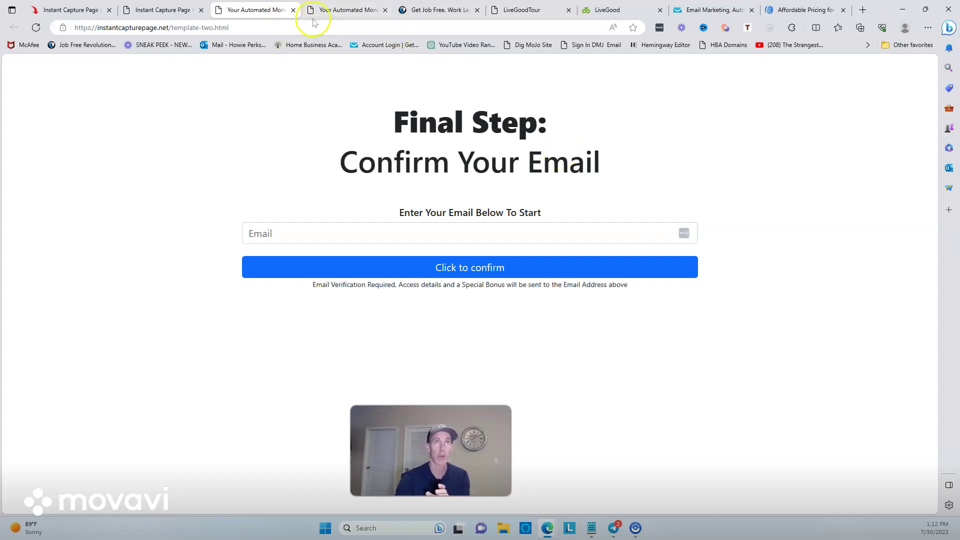
pyautogui.click(423, 7)
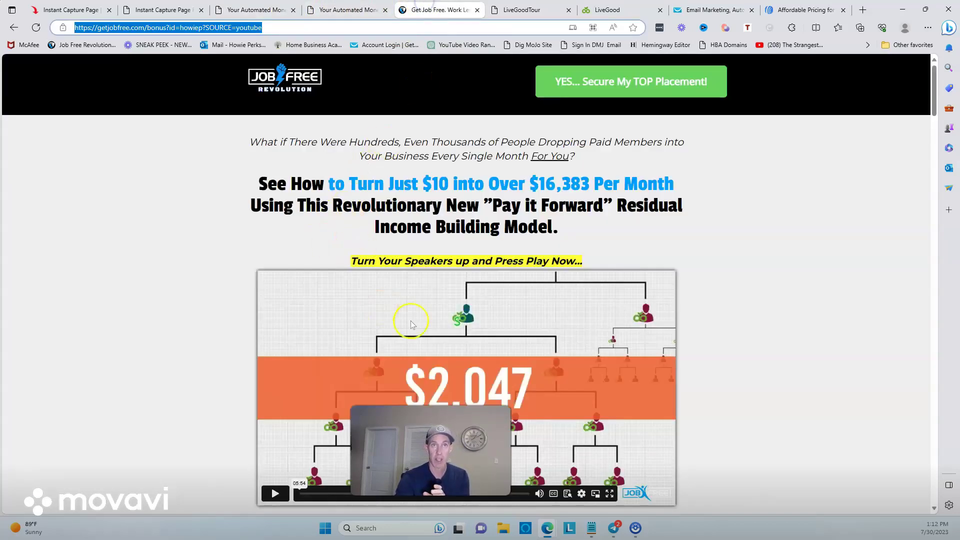
pyautogui.click(635, 82)
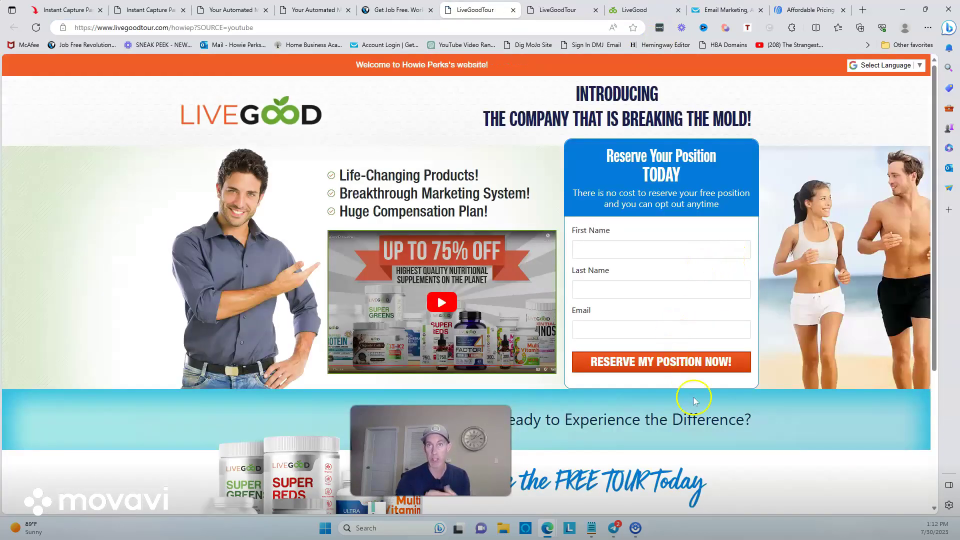
pyautogui.click(401, 8)
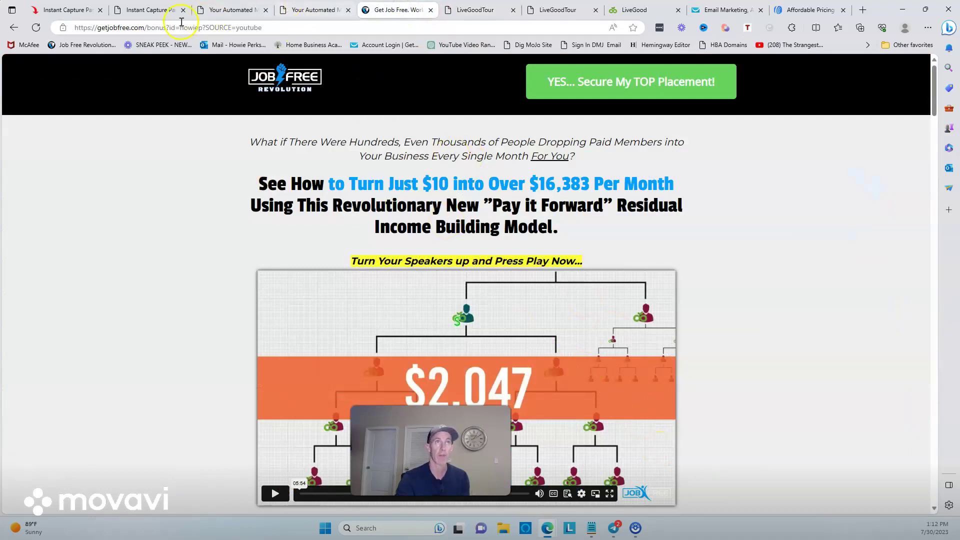
pyautogui.click(150, 12)
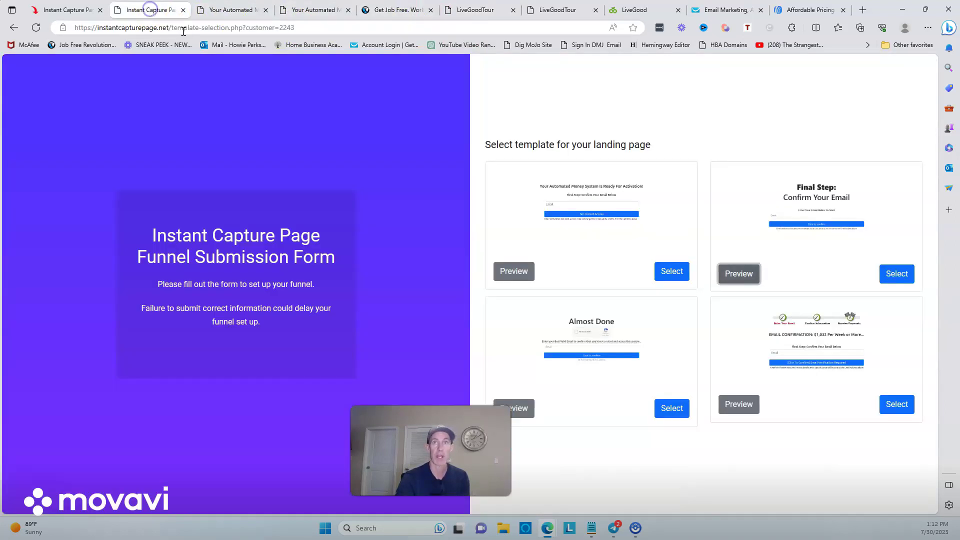
# Step: Preview the Almost Done template with its not-a-robot check, then the EMAIL CONFIRMATION template
pyautogui.click(521, 409)
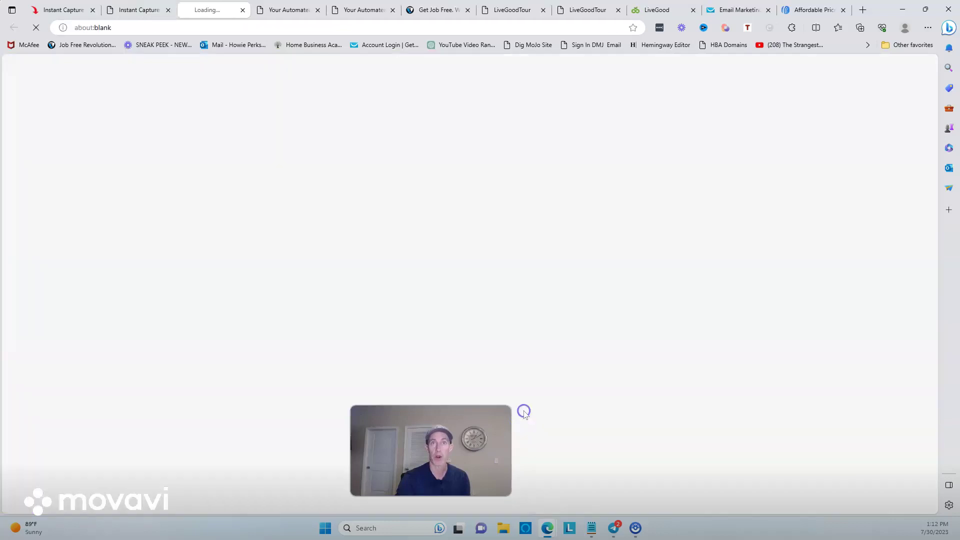
pyautogui.click(409, 163)
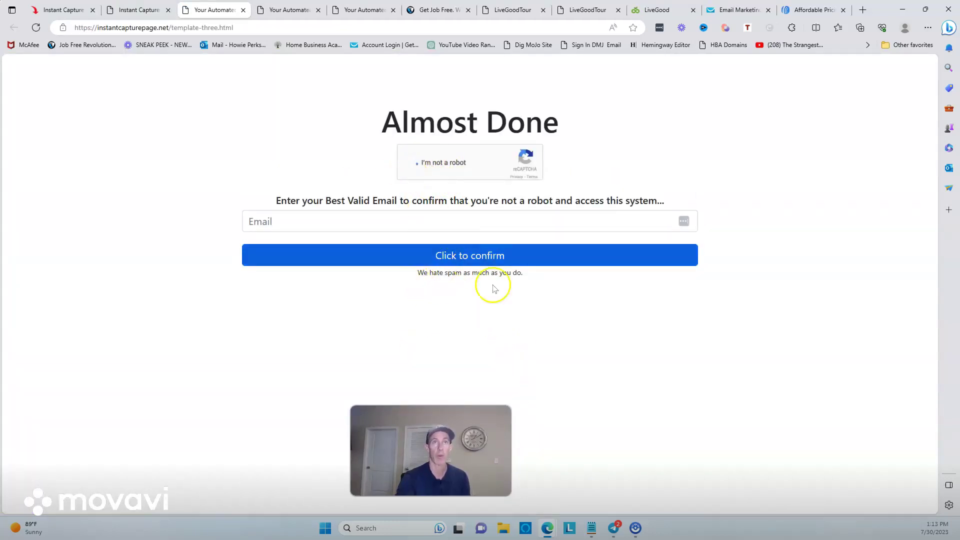
pyautogui.click(142, 10)
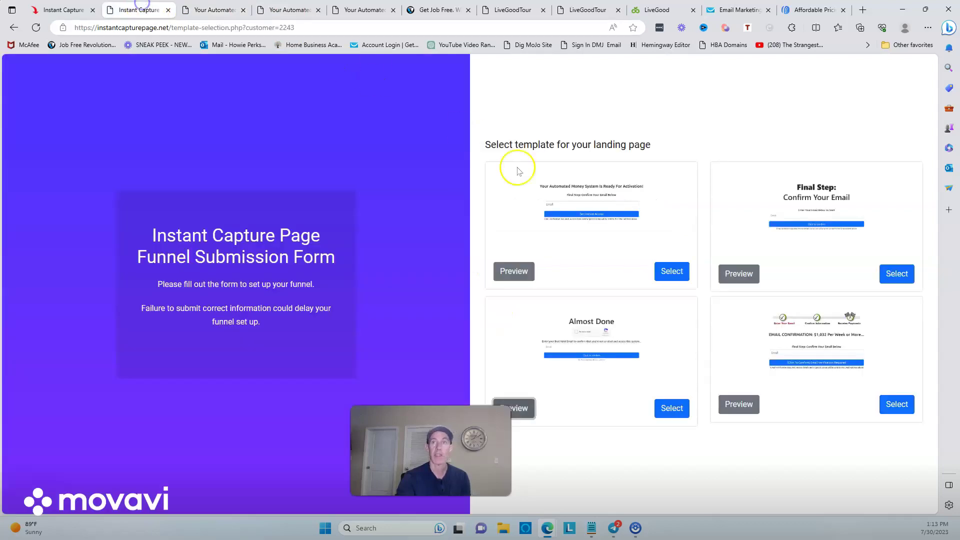
pyautogui.click(738, 404)
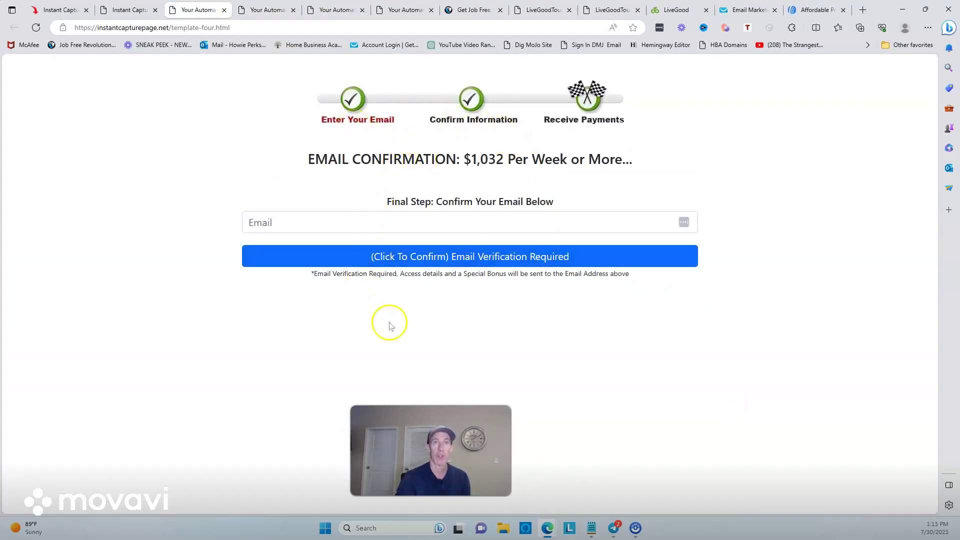
pyautogui.click(140, 9)
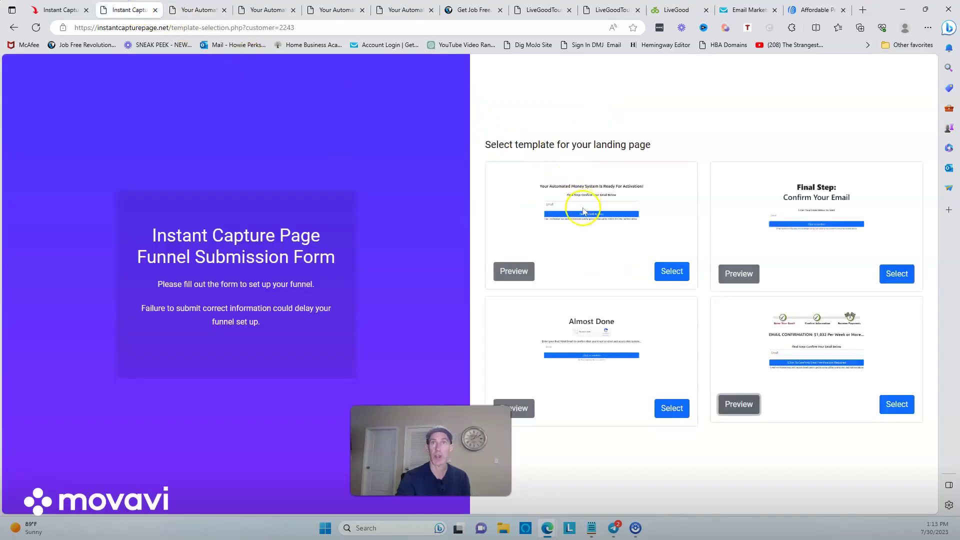
# Step: Use template one, trim 'For Activation!' from its main heading, and preview the result
pyautogui.click(676, 276)
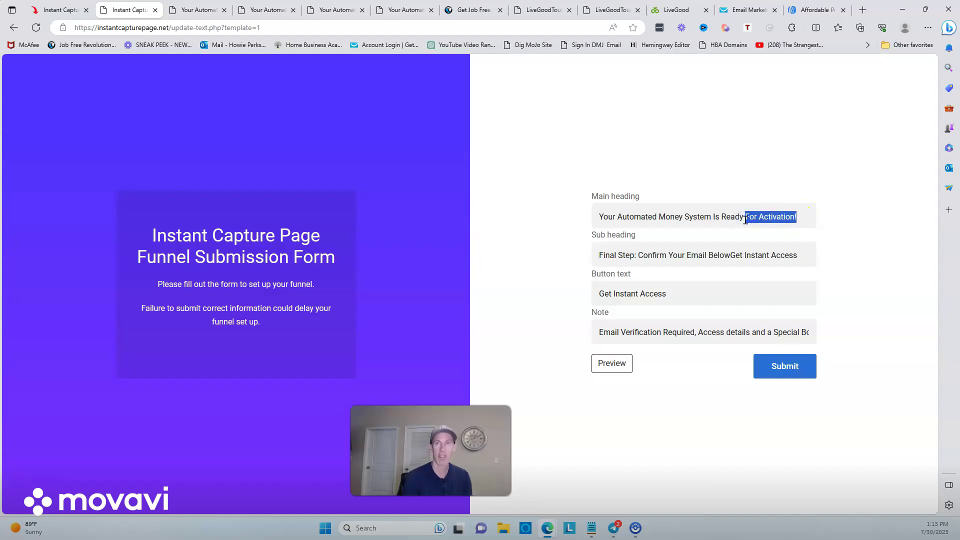
pyautogui.press('BackSpace')
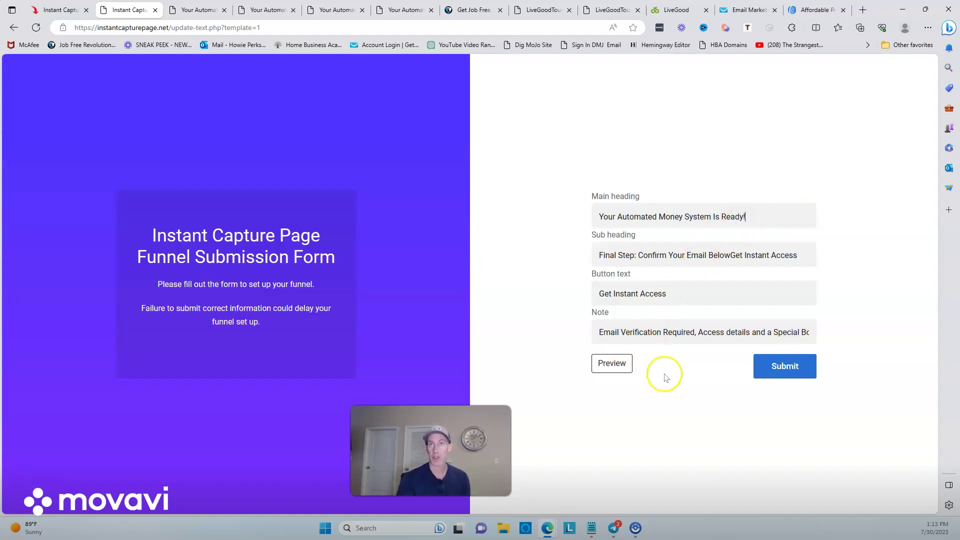
pyautogui.click(612, 364)
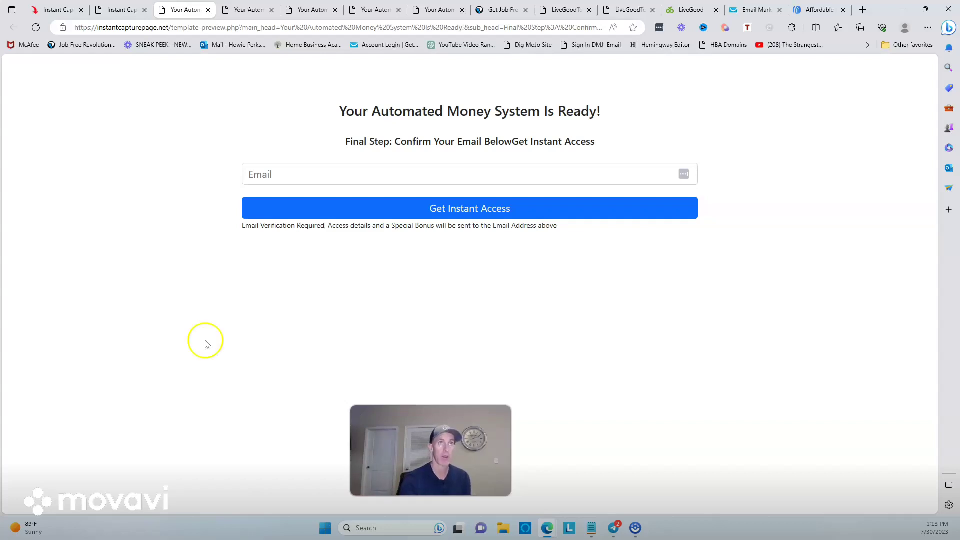
pyautogui.moveTo(111, 11)
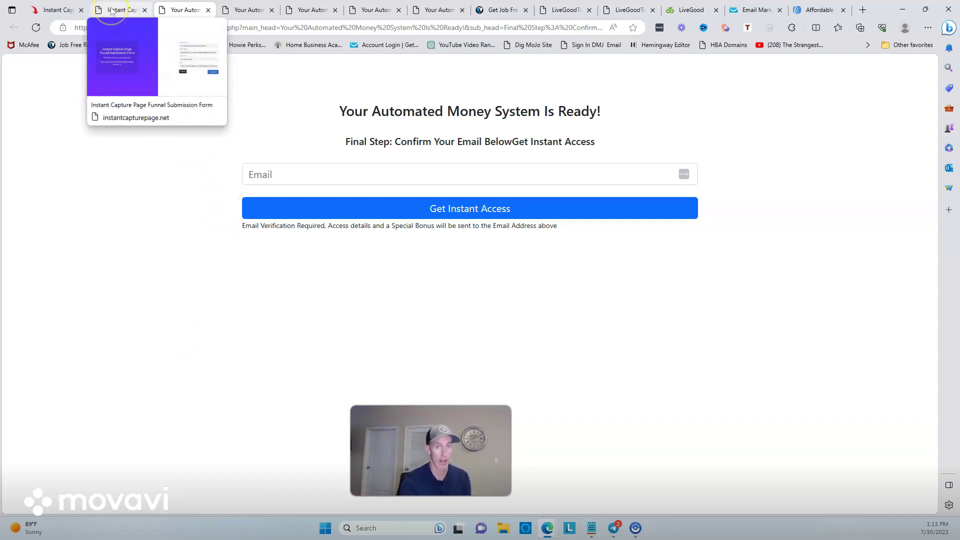
pyautogui.click(111, 11)
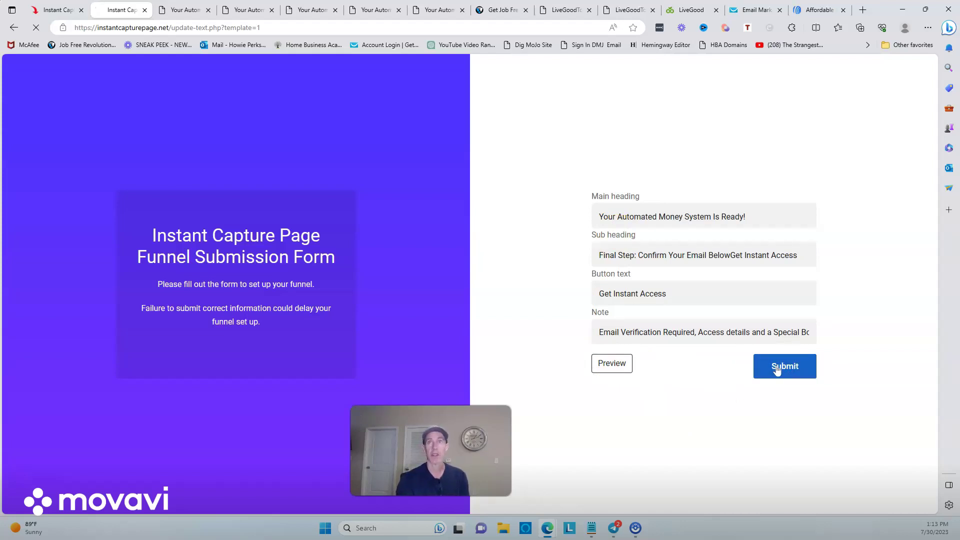
# Step: Submit the funnel and copy the generated funnel URL once it reports ready
pyautogui.click(712, 397)
pyautogui.click(727, 398)
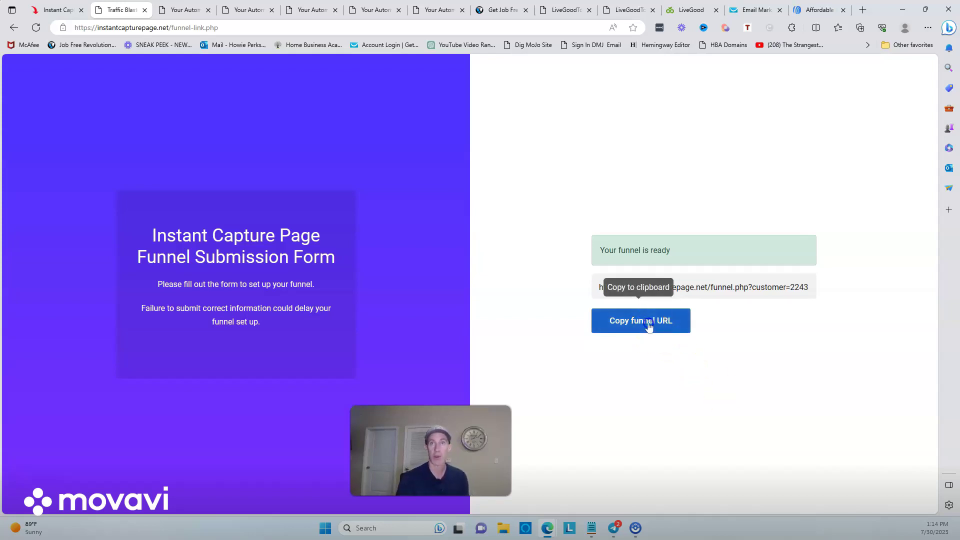
pyautogui.click(648, 323)
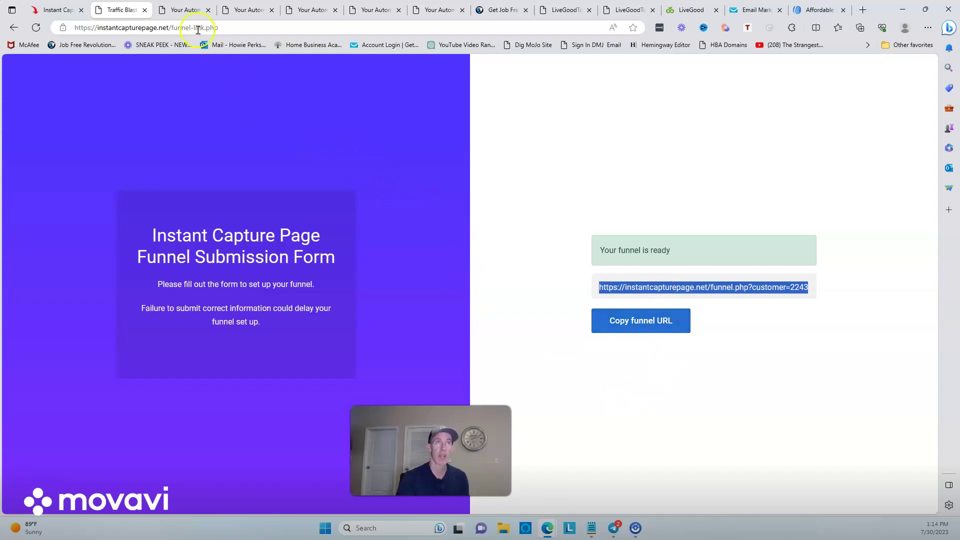
pyautogui.click(185, 10)
# Step: Load the copied funnel URL in the address bar and submit a test email address
pyautogui.click(200, 25)
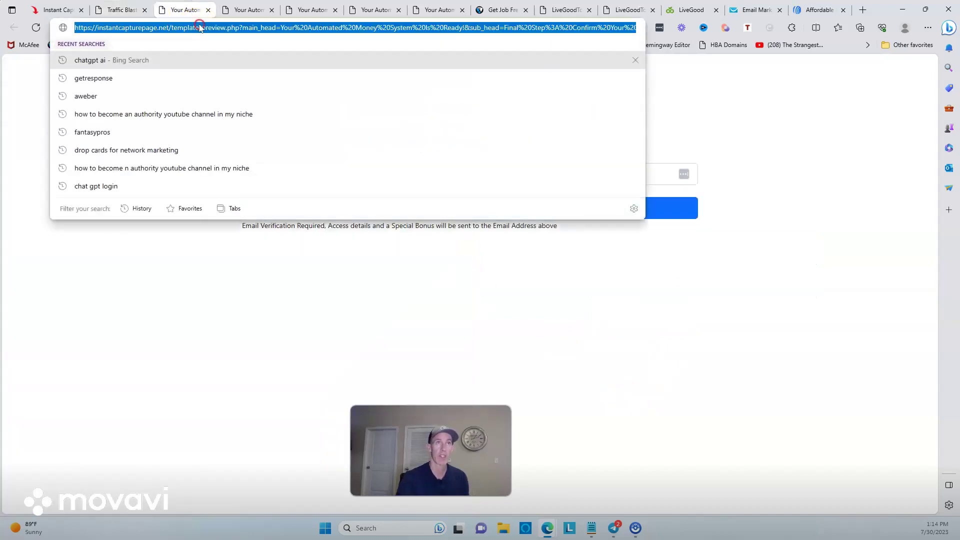
pyautogui.rightClick(199, 25)
pyautogui.click(248, 150)
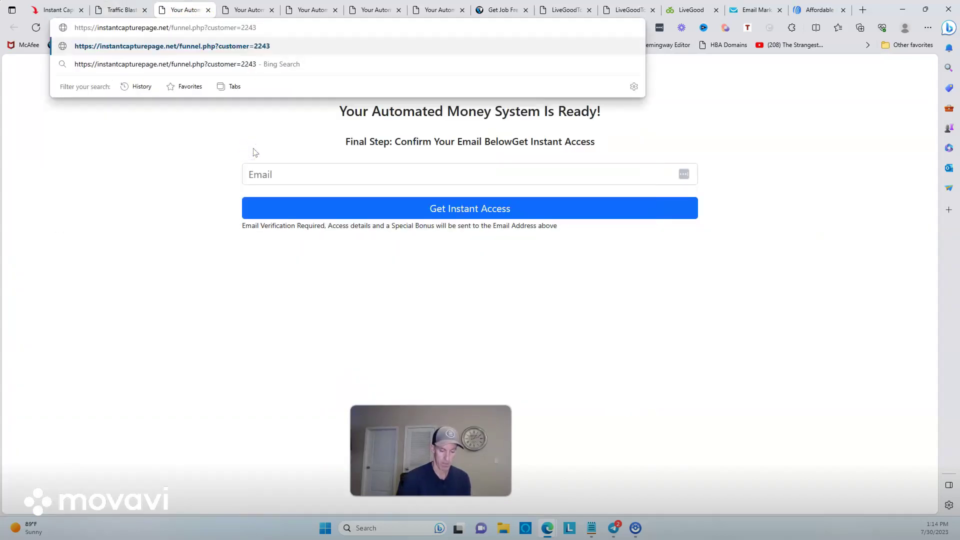
pyautogui.press('Return')
pyautogui.click(289, 180)
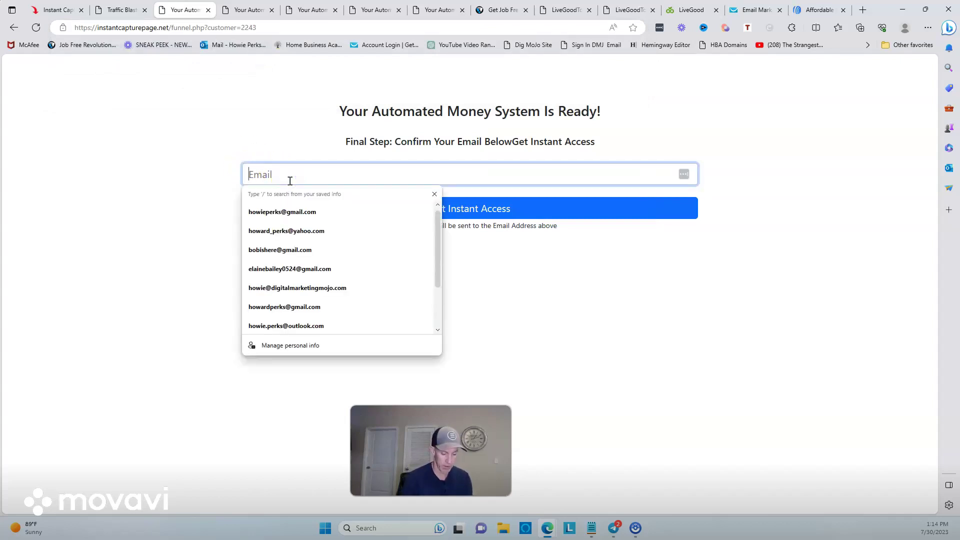
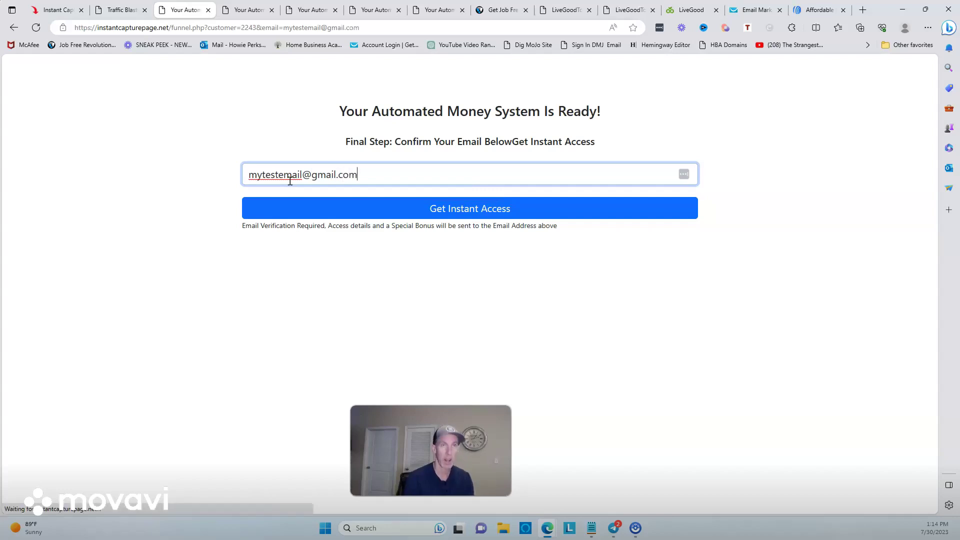
pyautogui.click(450, 209)
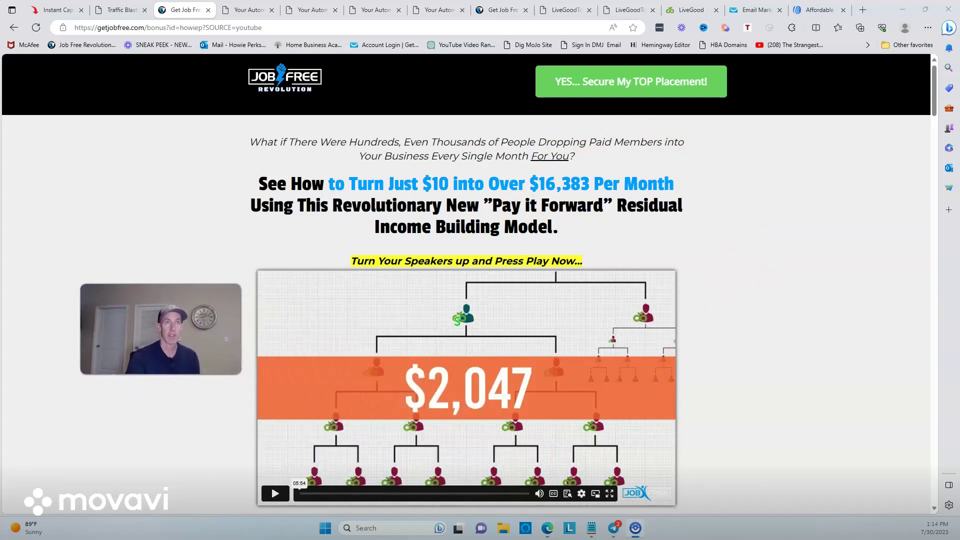
# Step: Take the 'YES... Secure My TOP Placement!' offer to LiveGood's tour page, then revisit the funnel-ready page
pyautogui.click(673, 90)
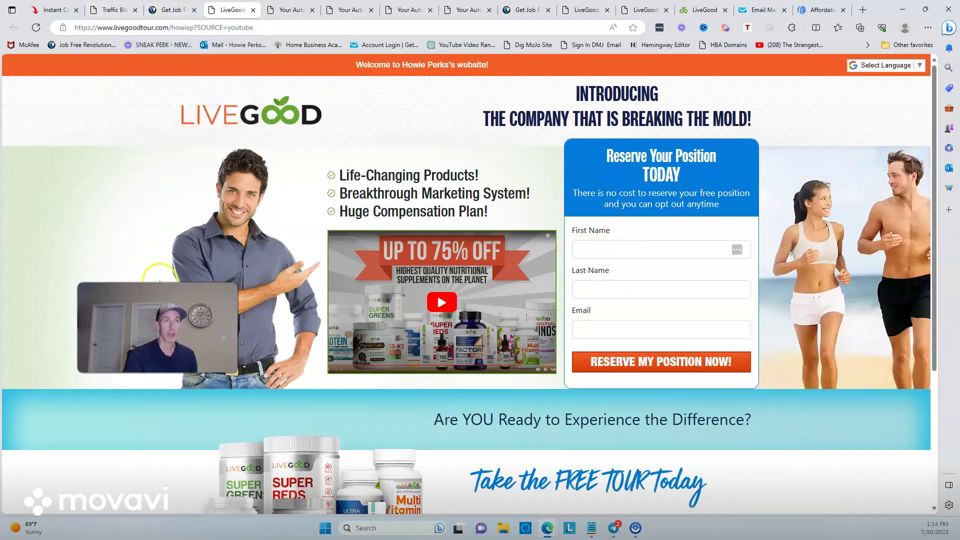
pyautogui.click(114, 10)
pyautogui.moveTo(158, 328); pyautogui.dragTo(582, 152)
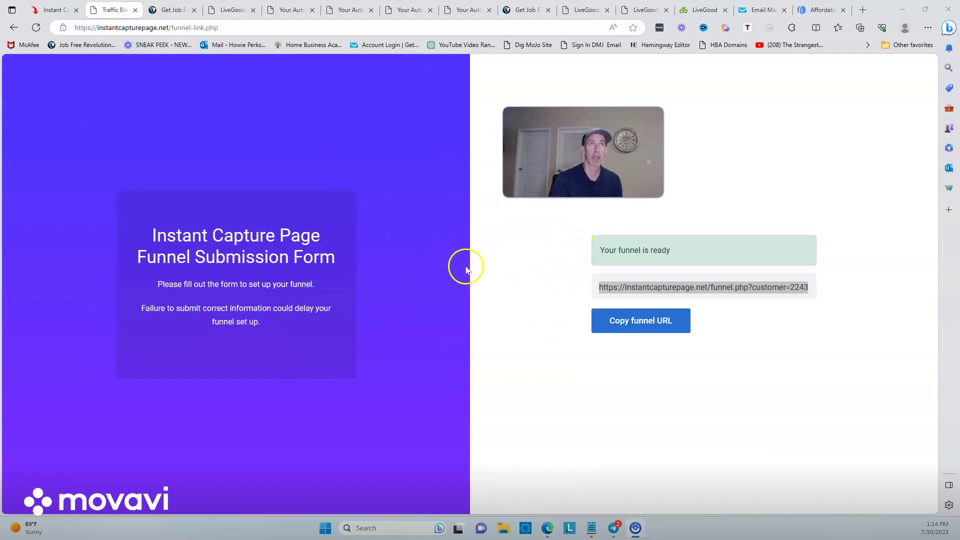